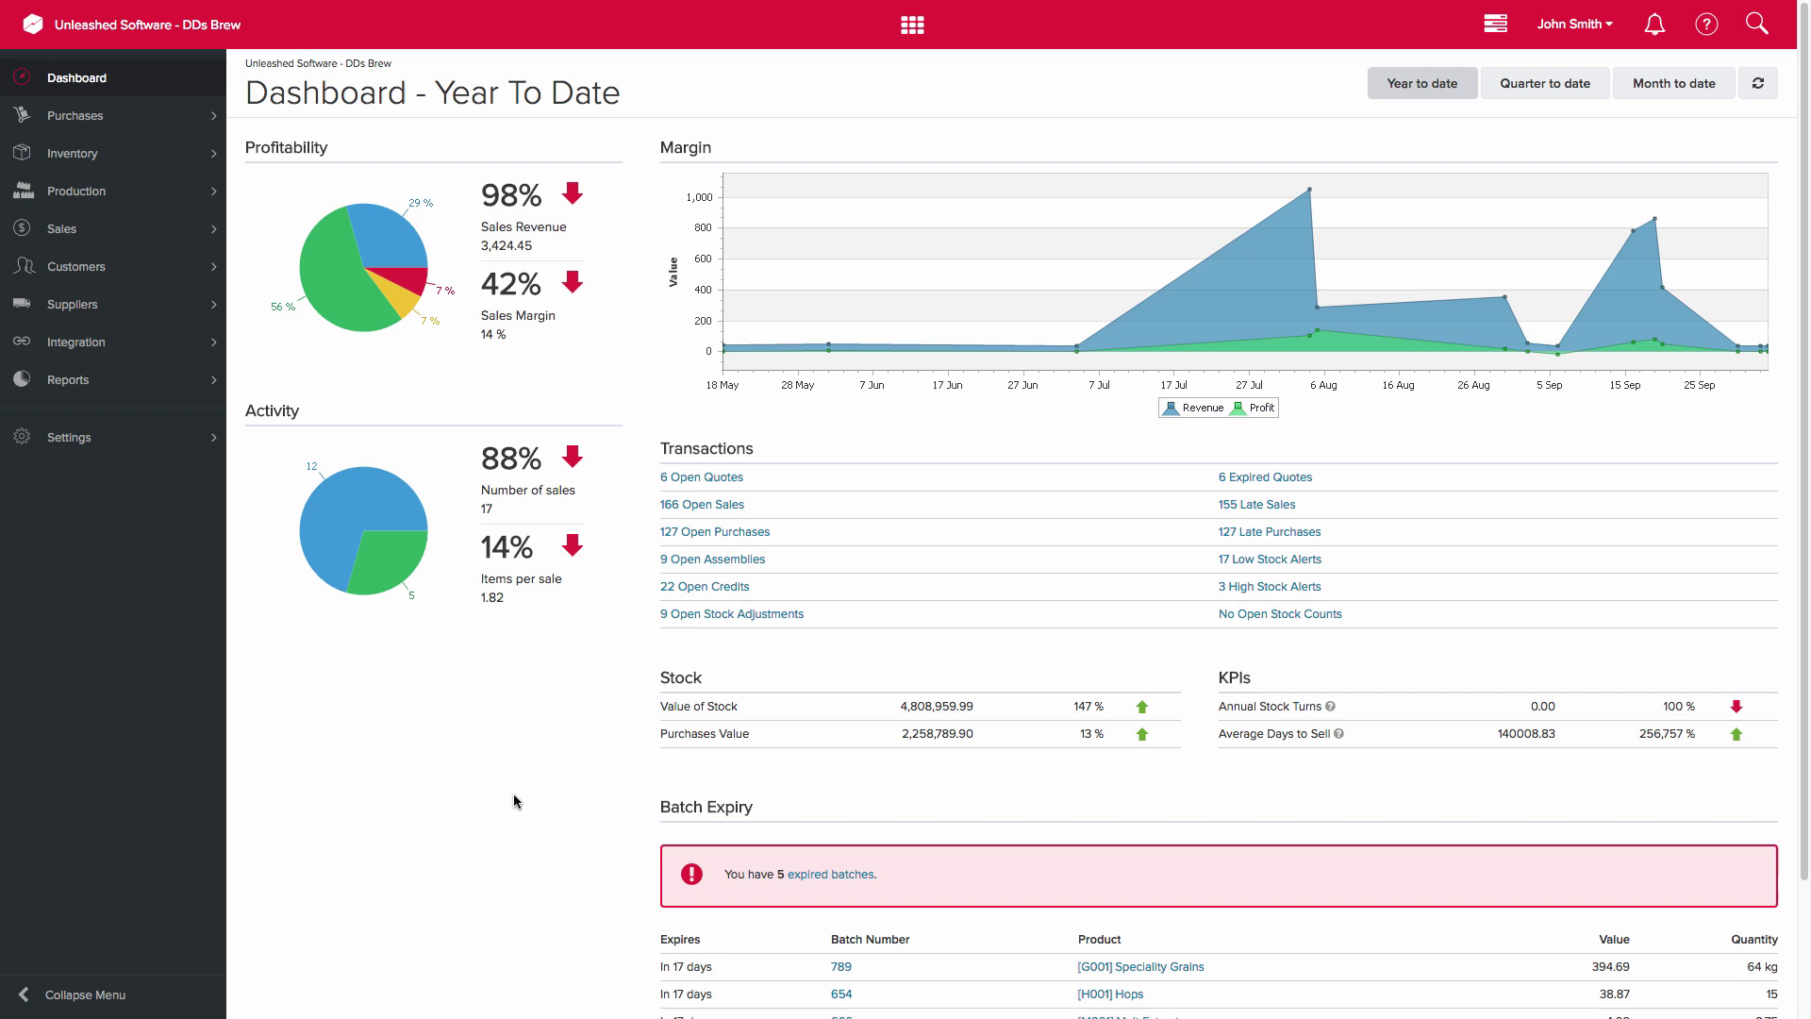
- Go to Integration > Integration Store and bring up the Xero app page, still switched off with a 30-day trial
left_click(104, 345)
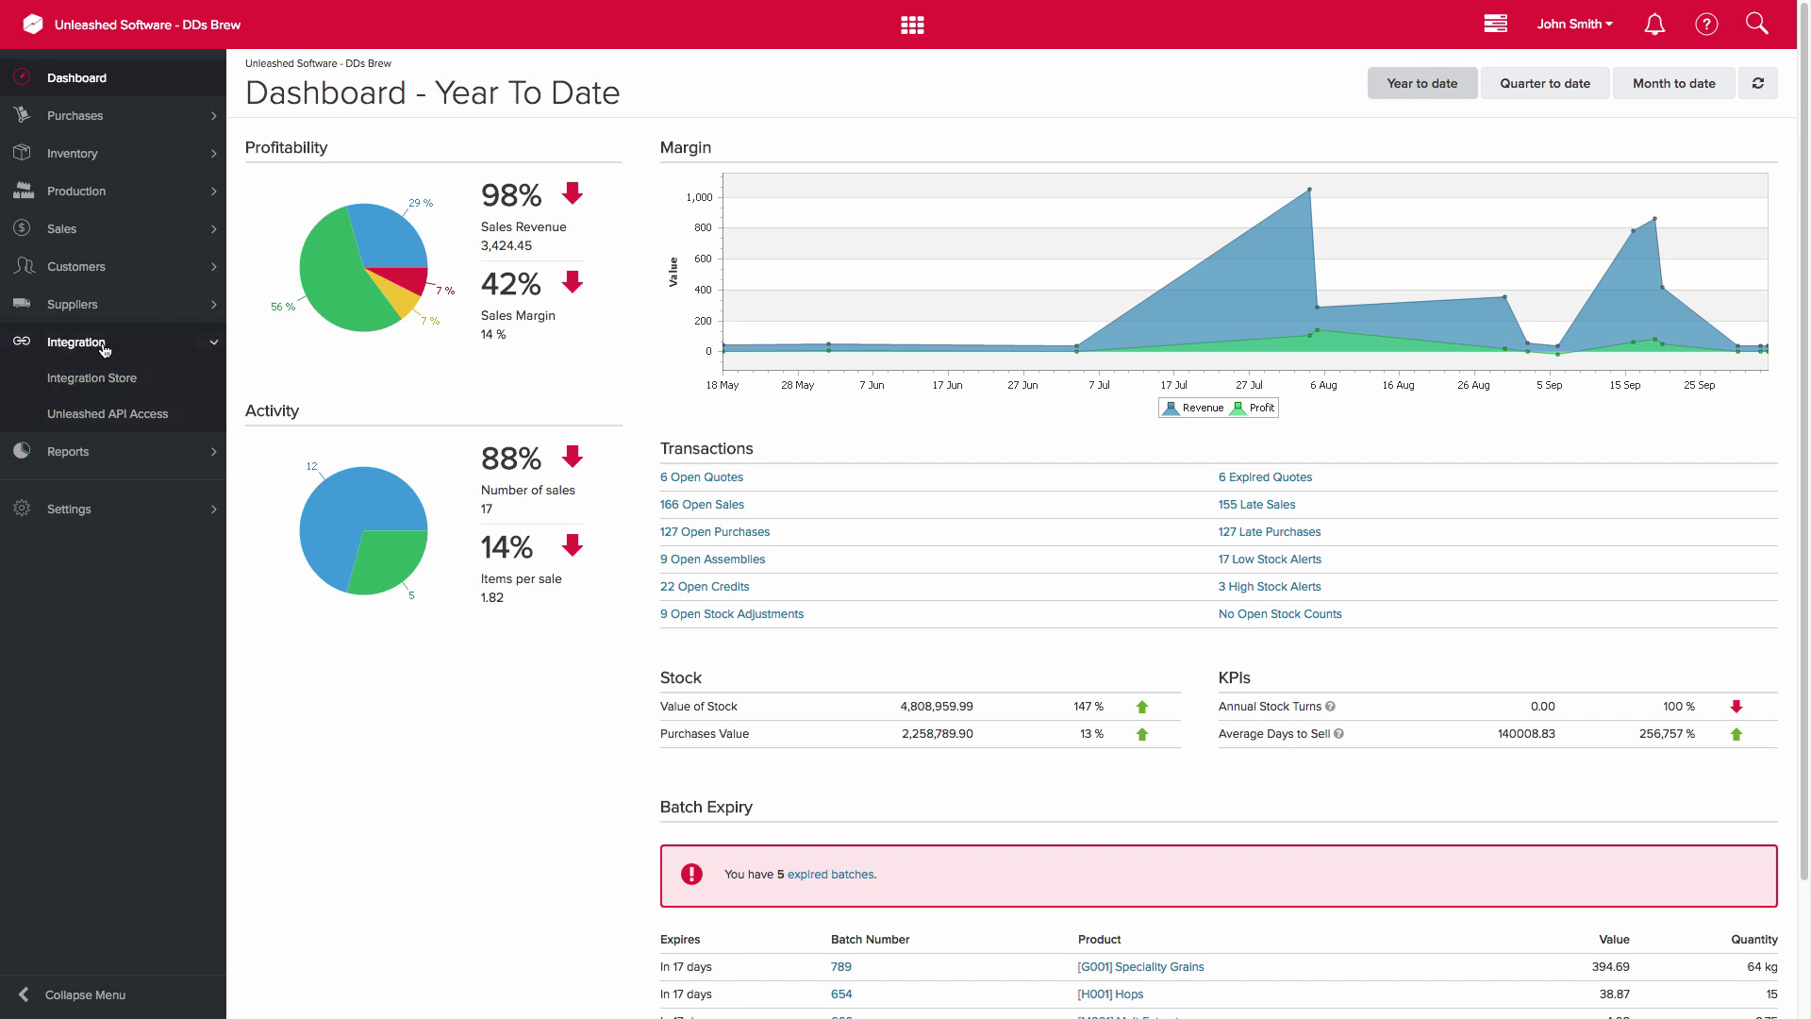
left_click(111, 386)
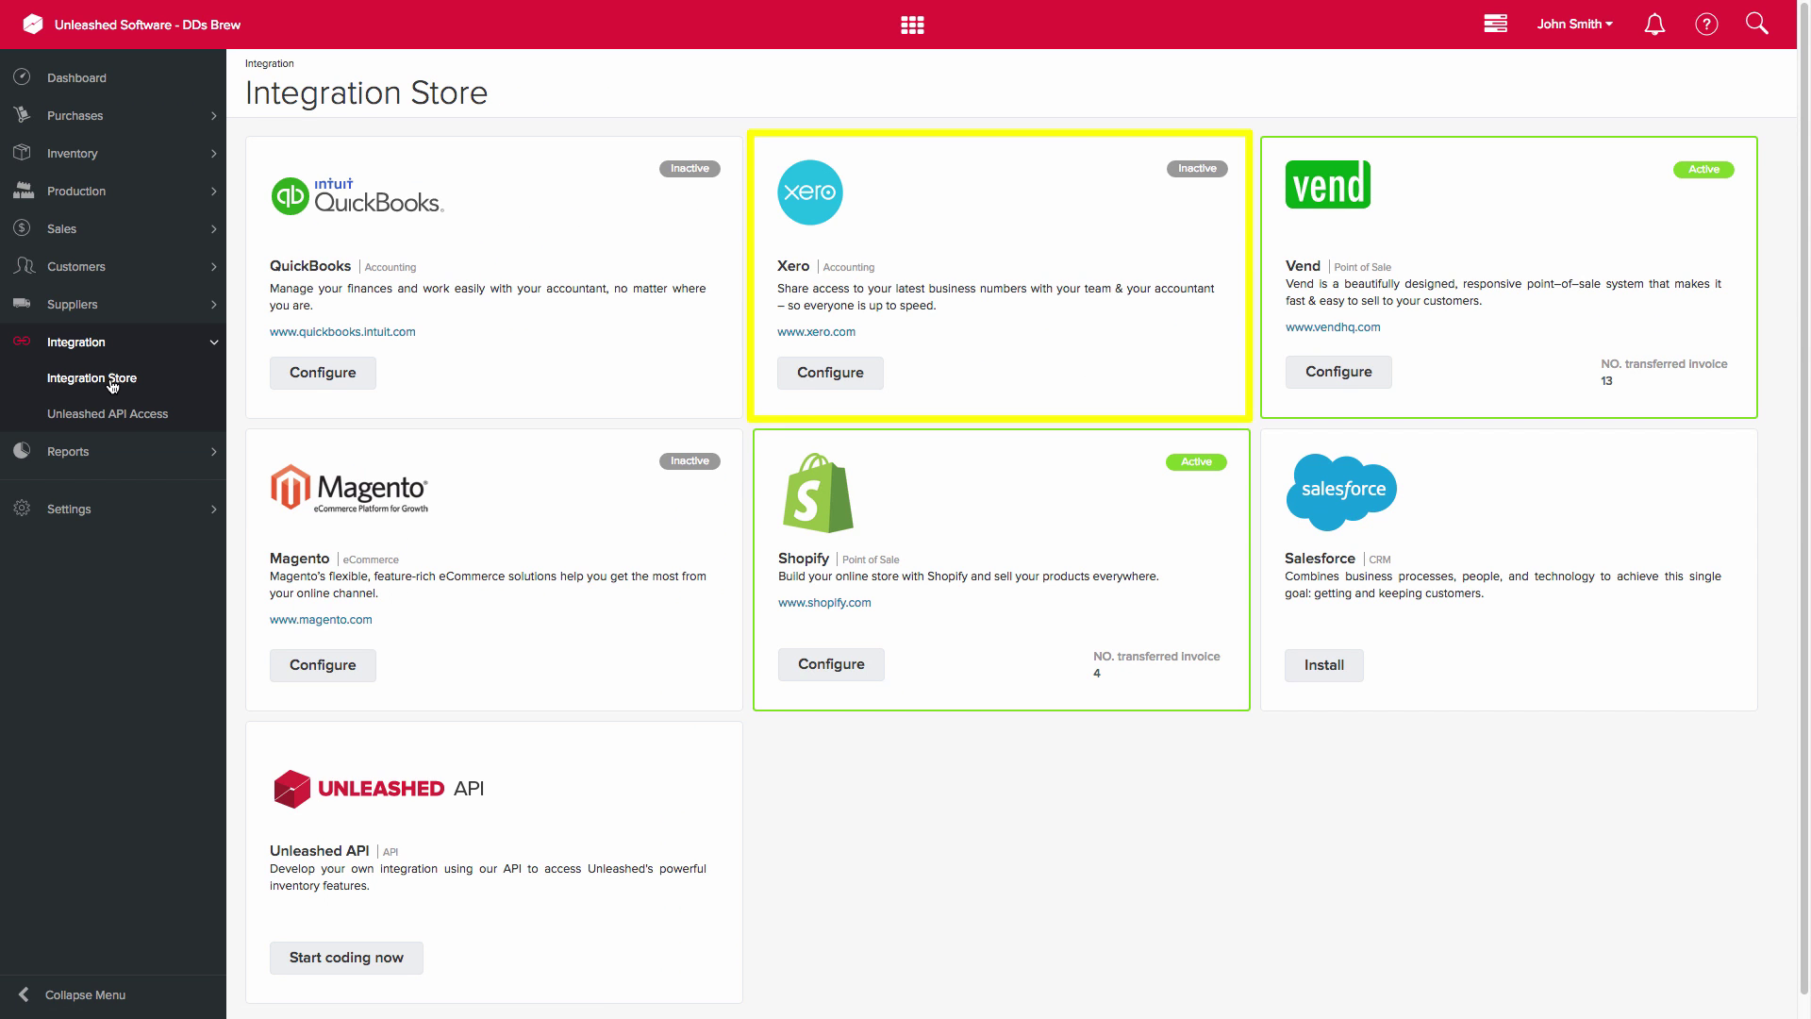
left_click(835, 382)
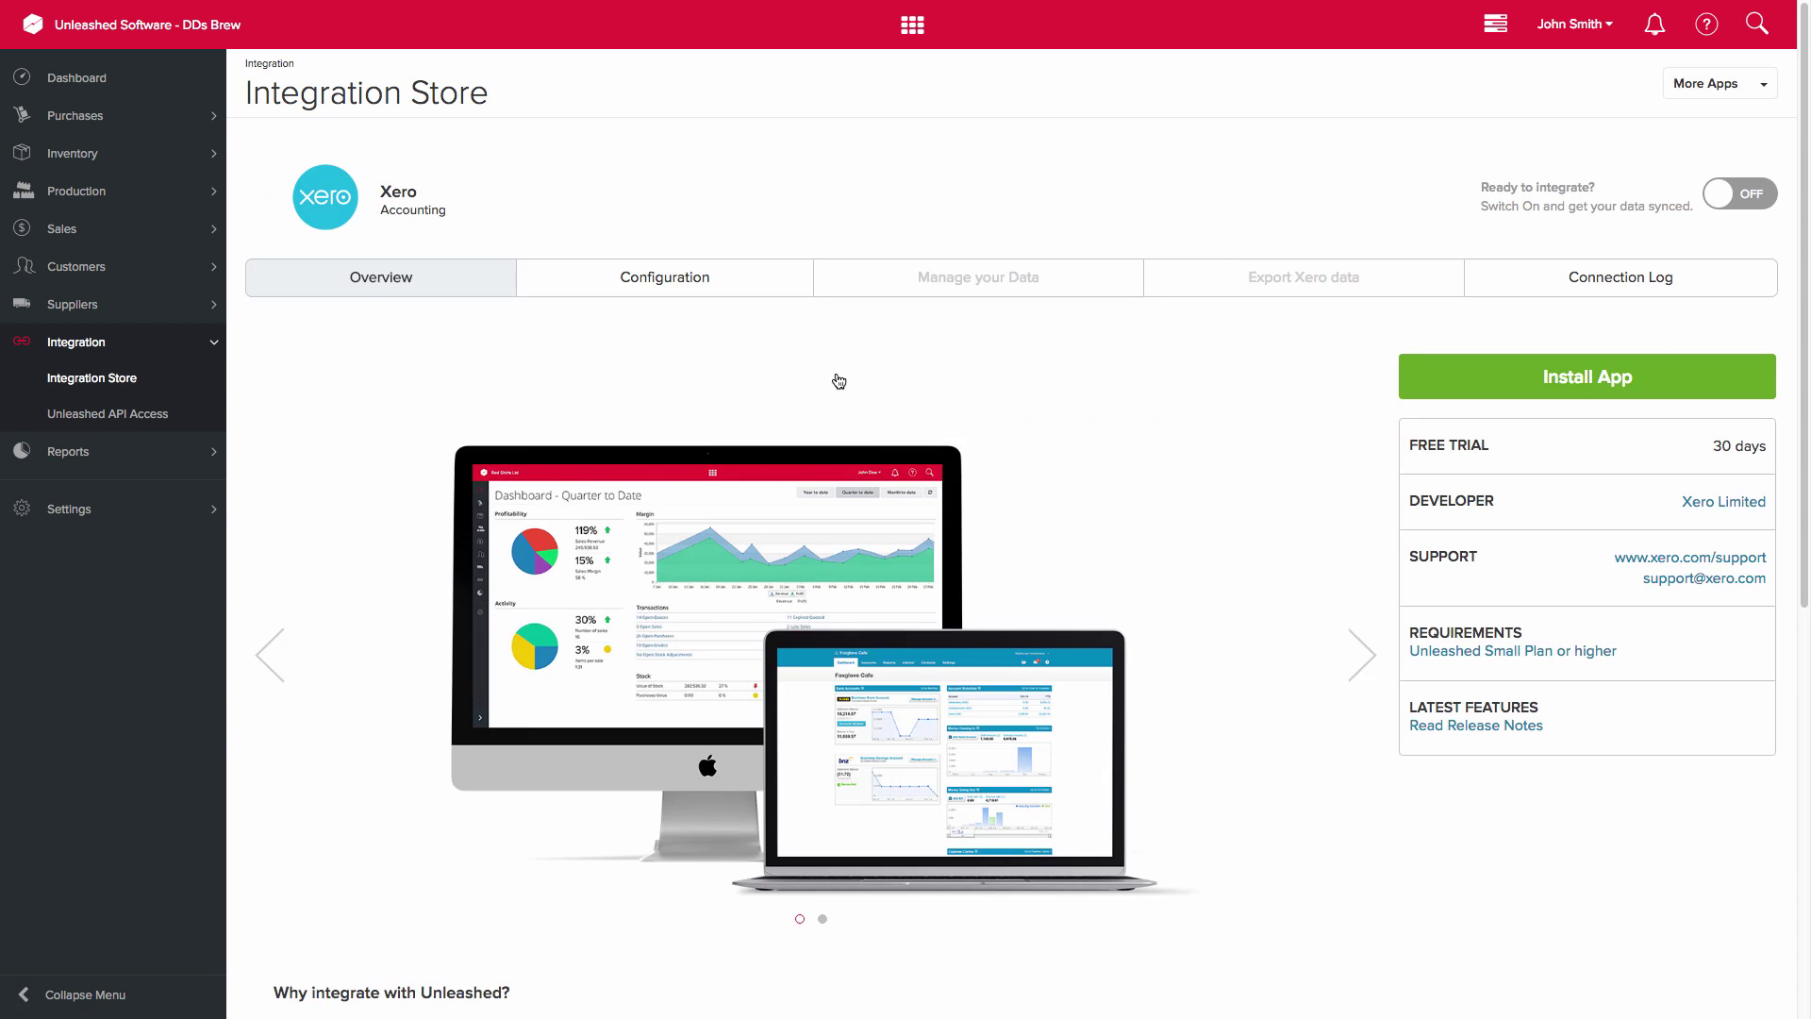
scroll(1096, 412, "down", 7)
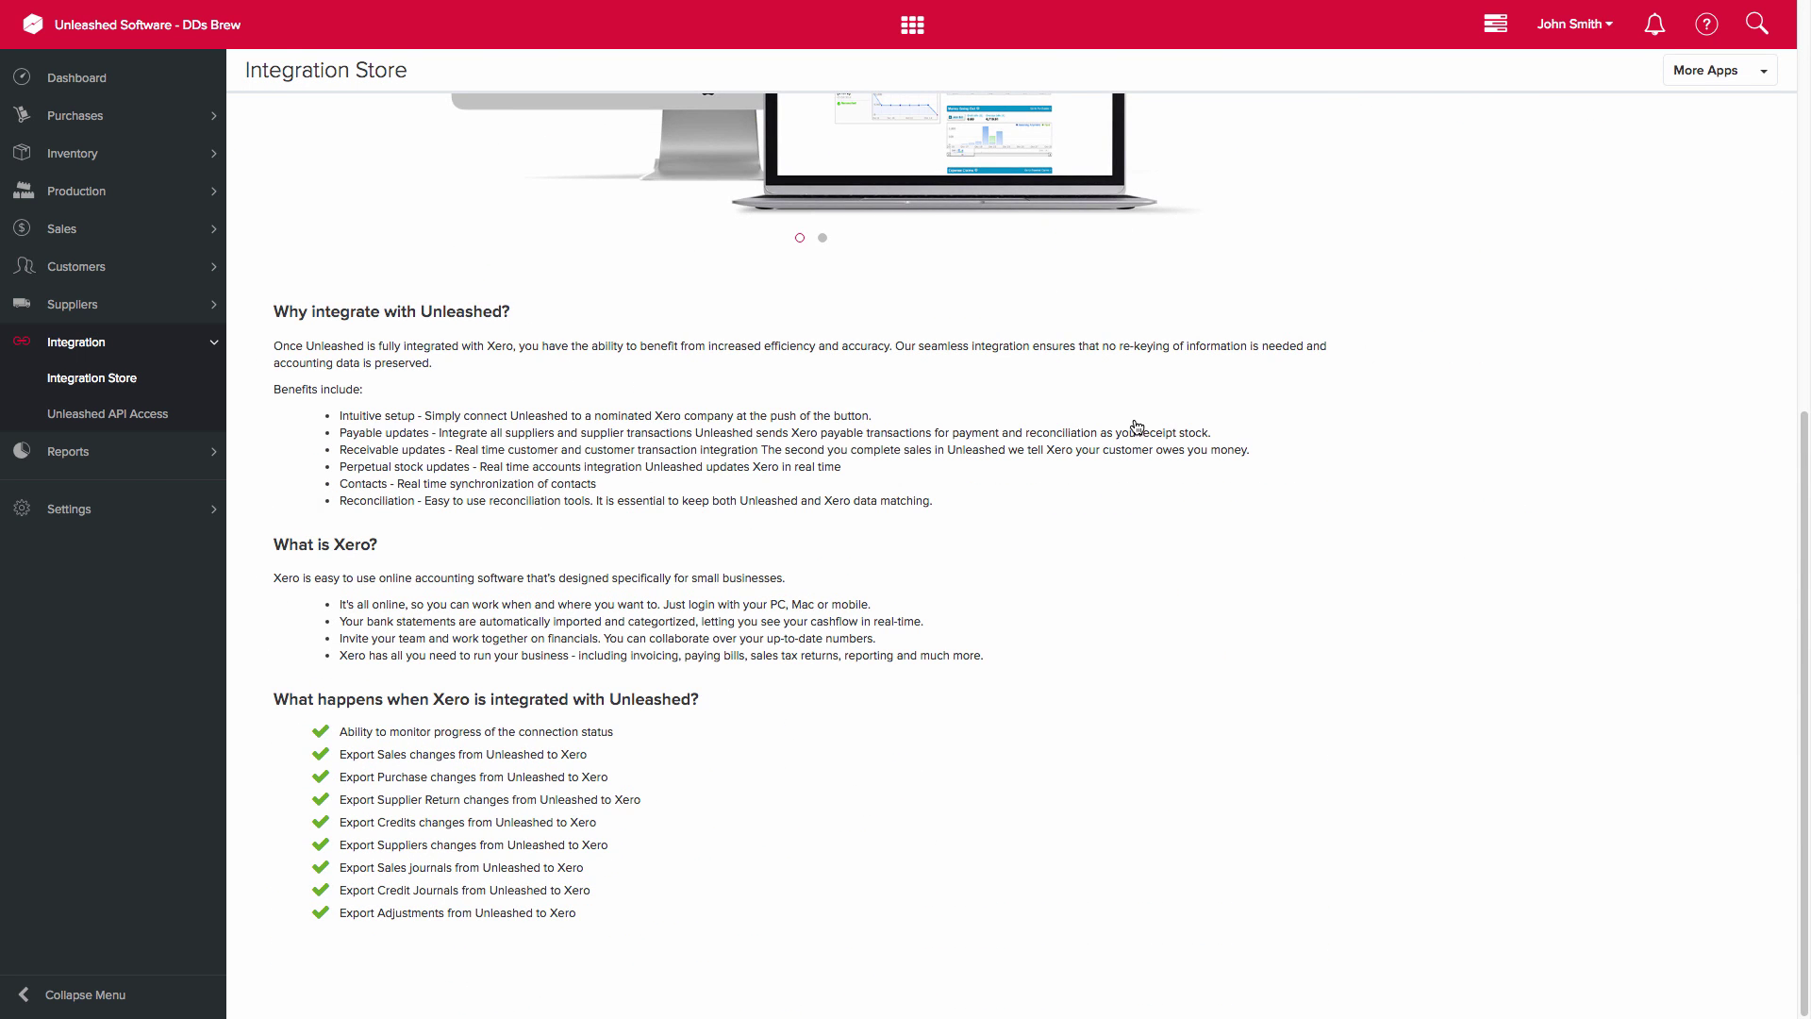
scroll(1136, 427, "up", 7)
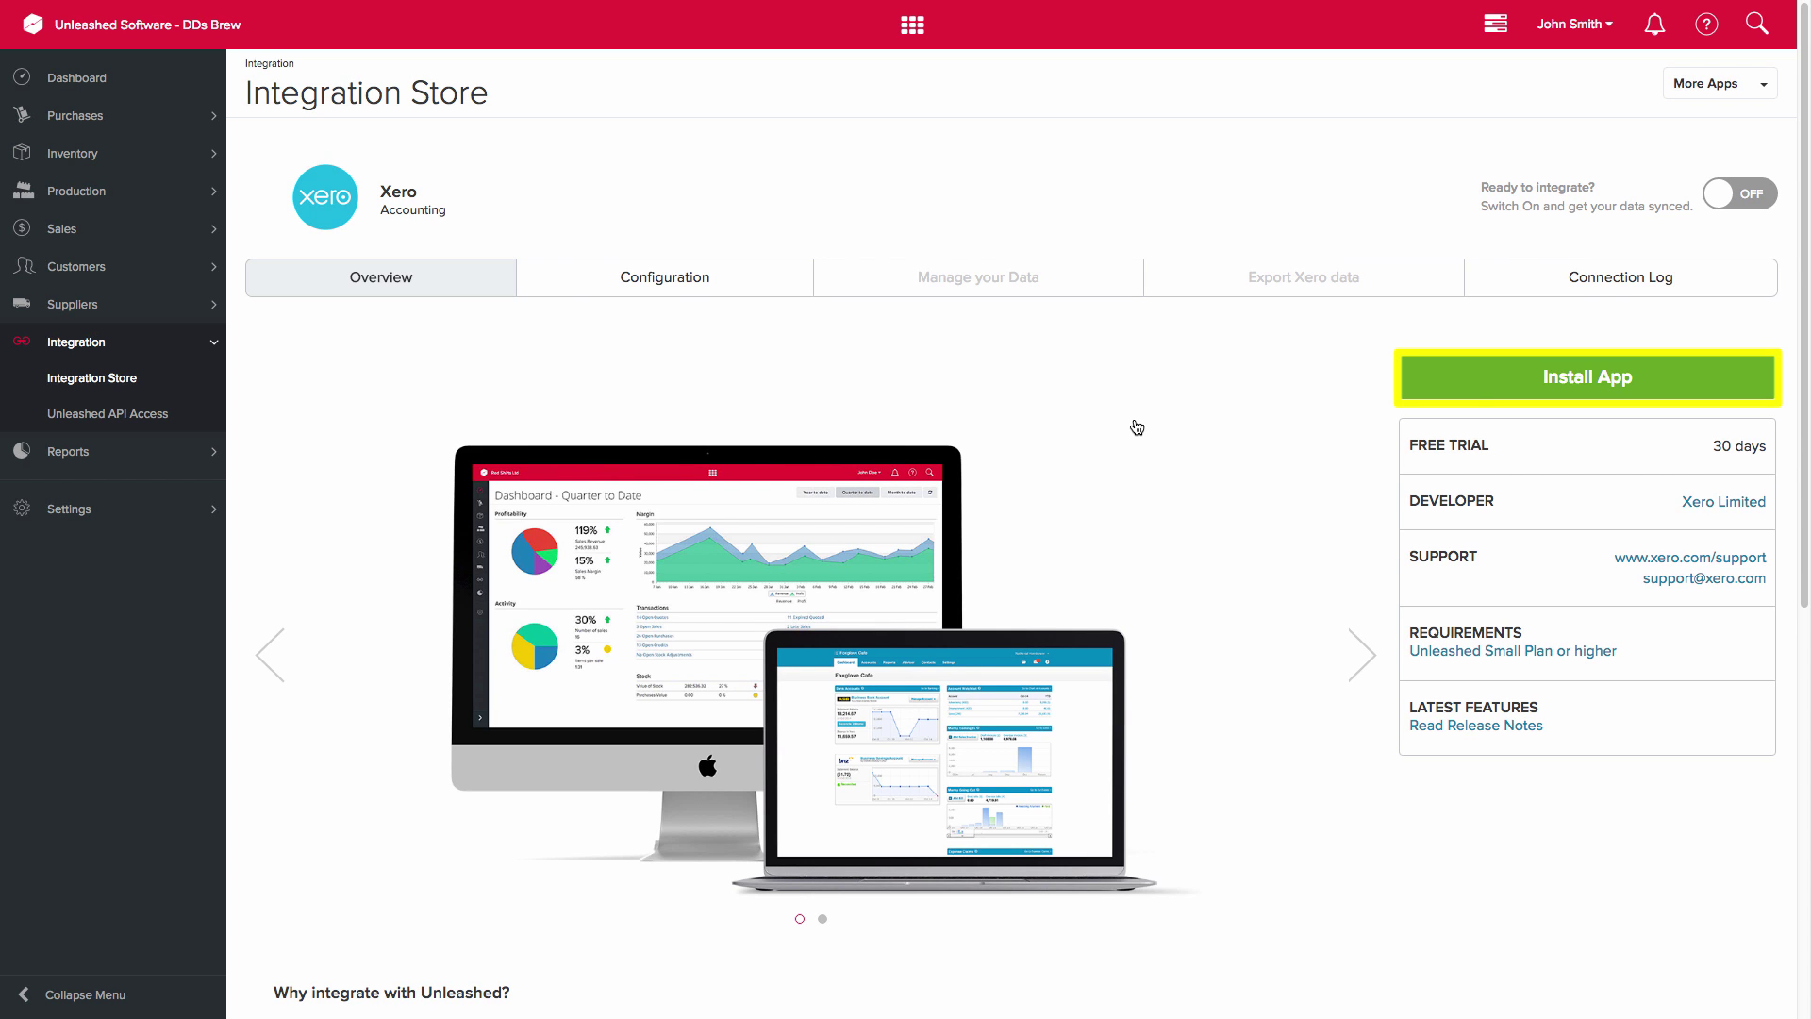
- Install the Xero app and log in to Xero with the account email and password
left_click(1536, 379)
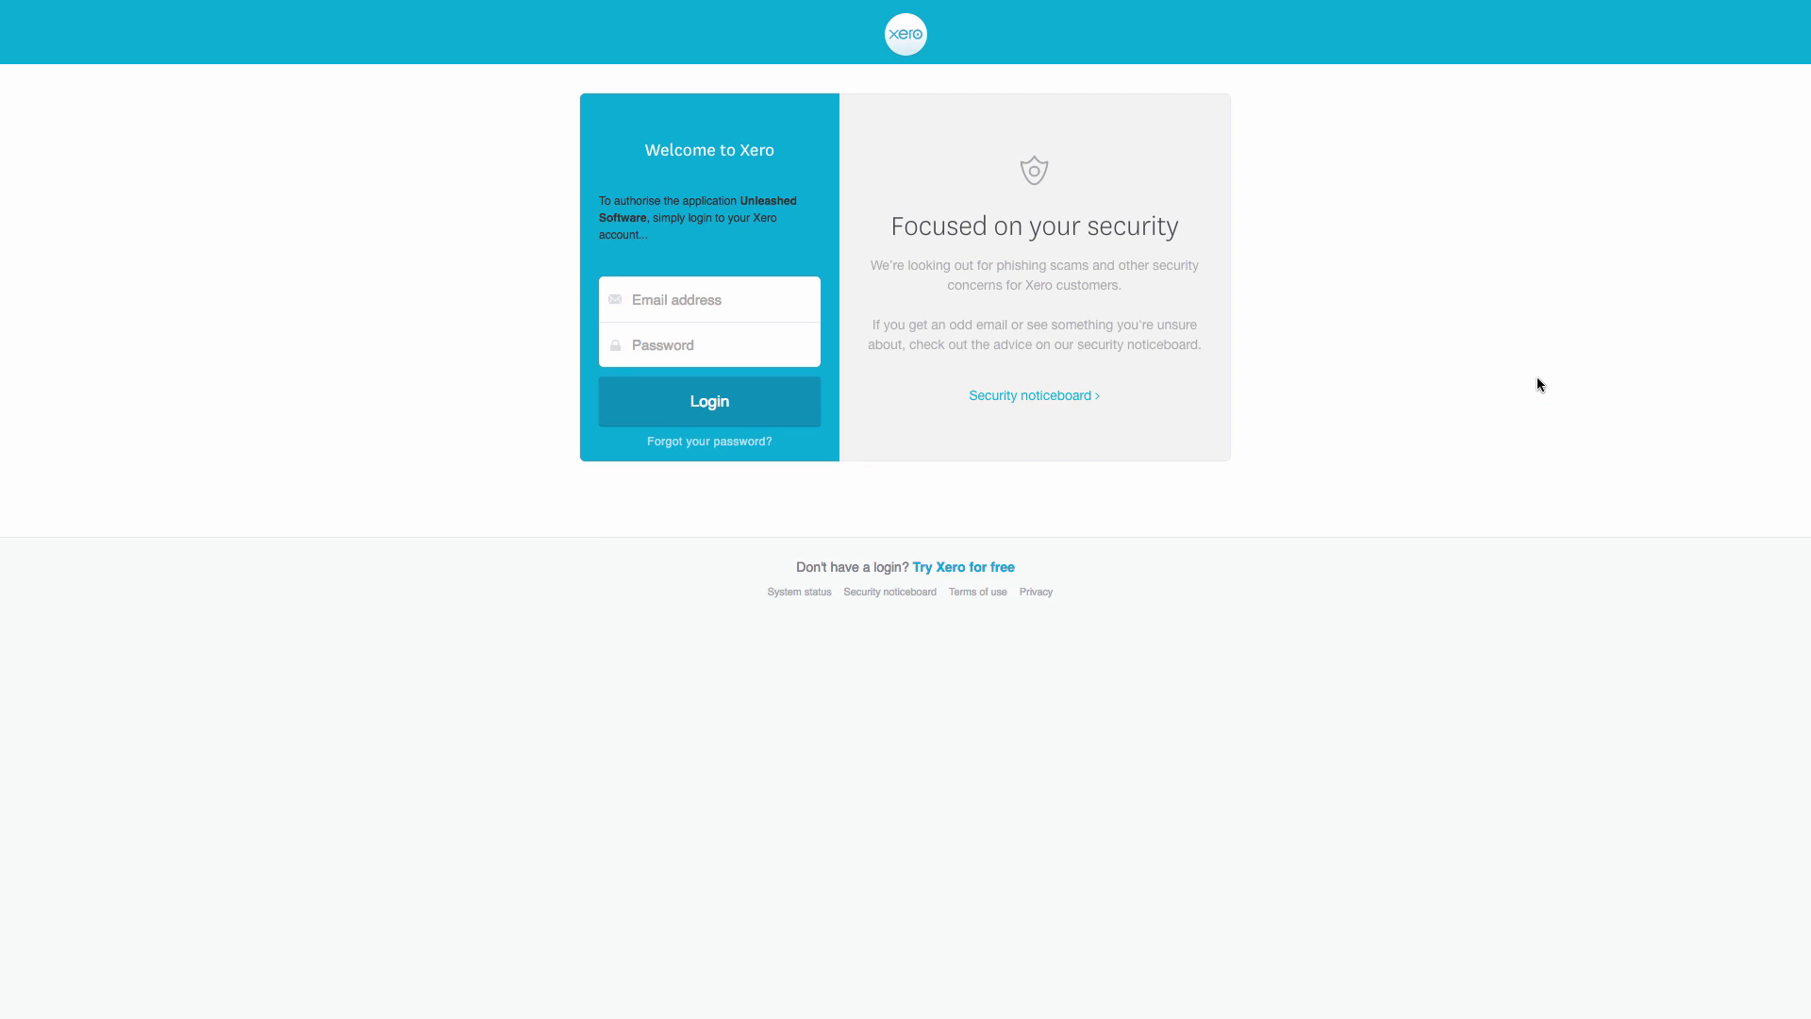
key("Tab")
type("*********")
left_click(776, 416)
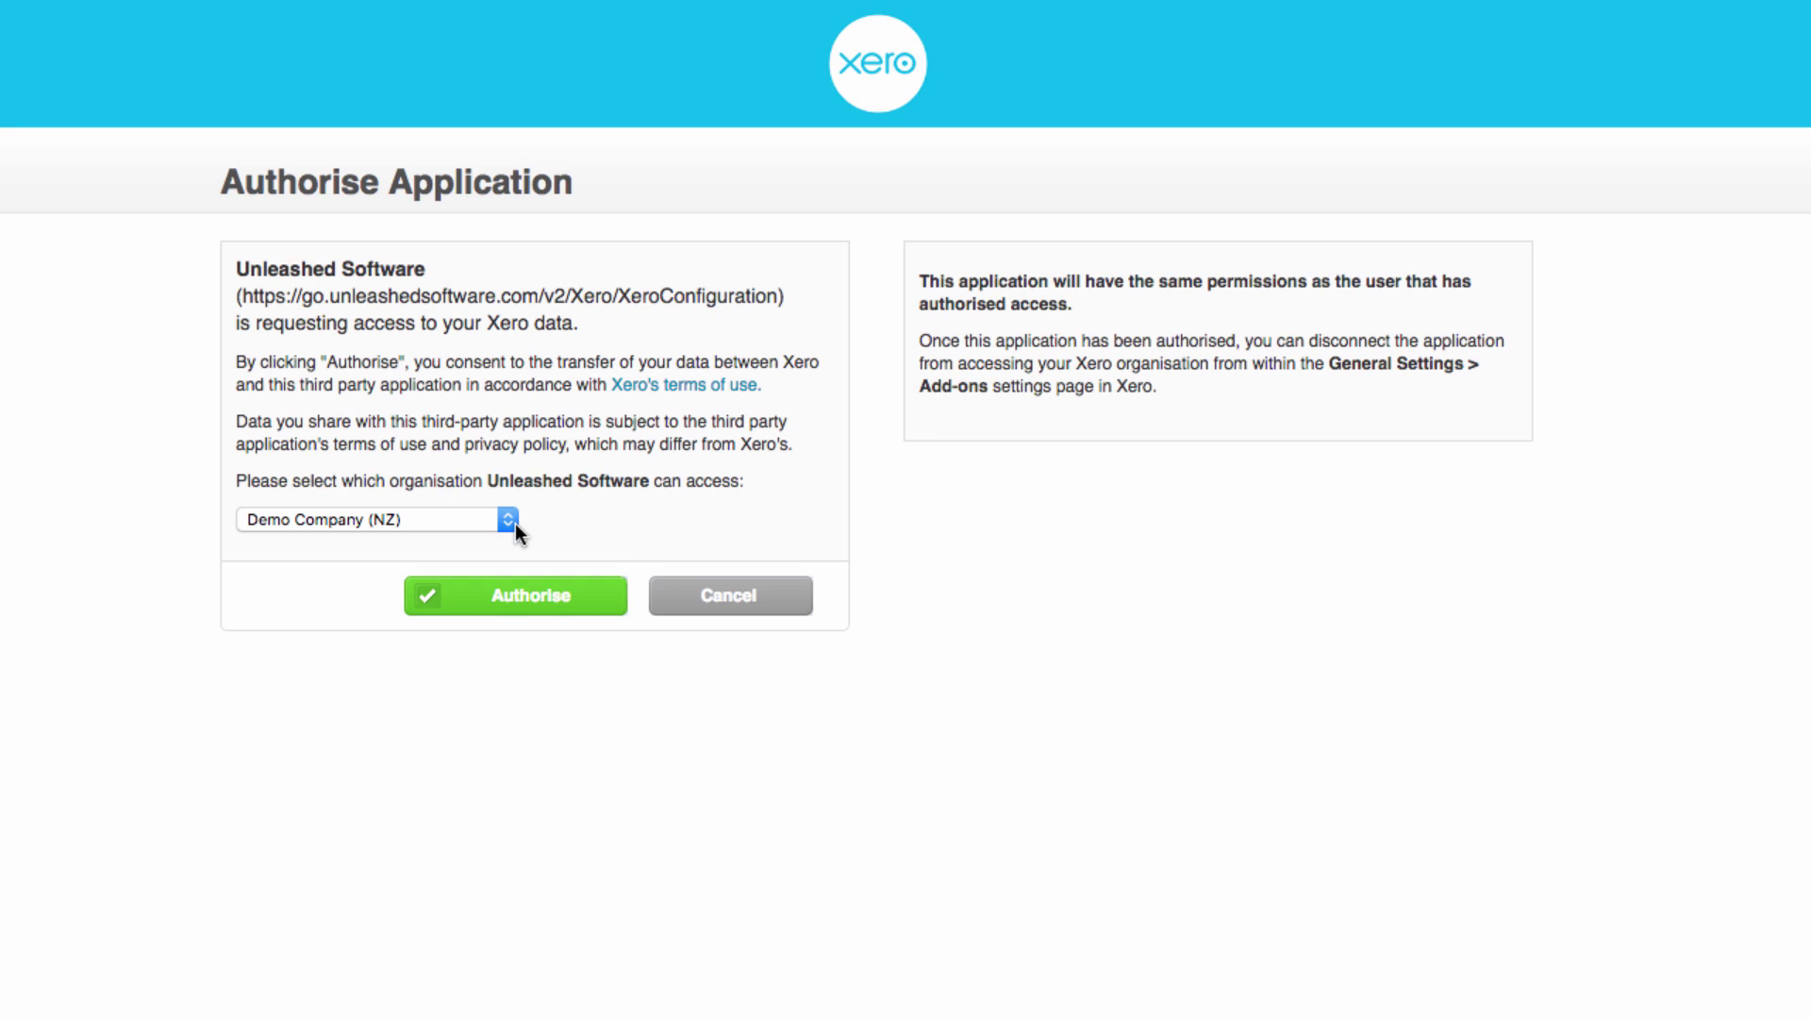
- Authorise Unleashed Software for Demo Company (NZ), turning the Xero integration on
left_click(527, 604)
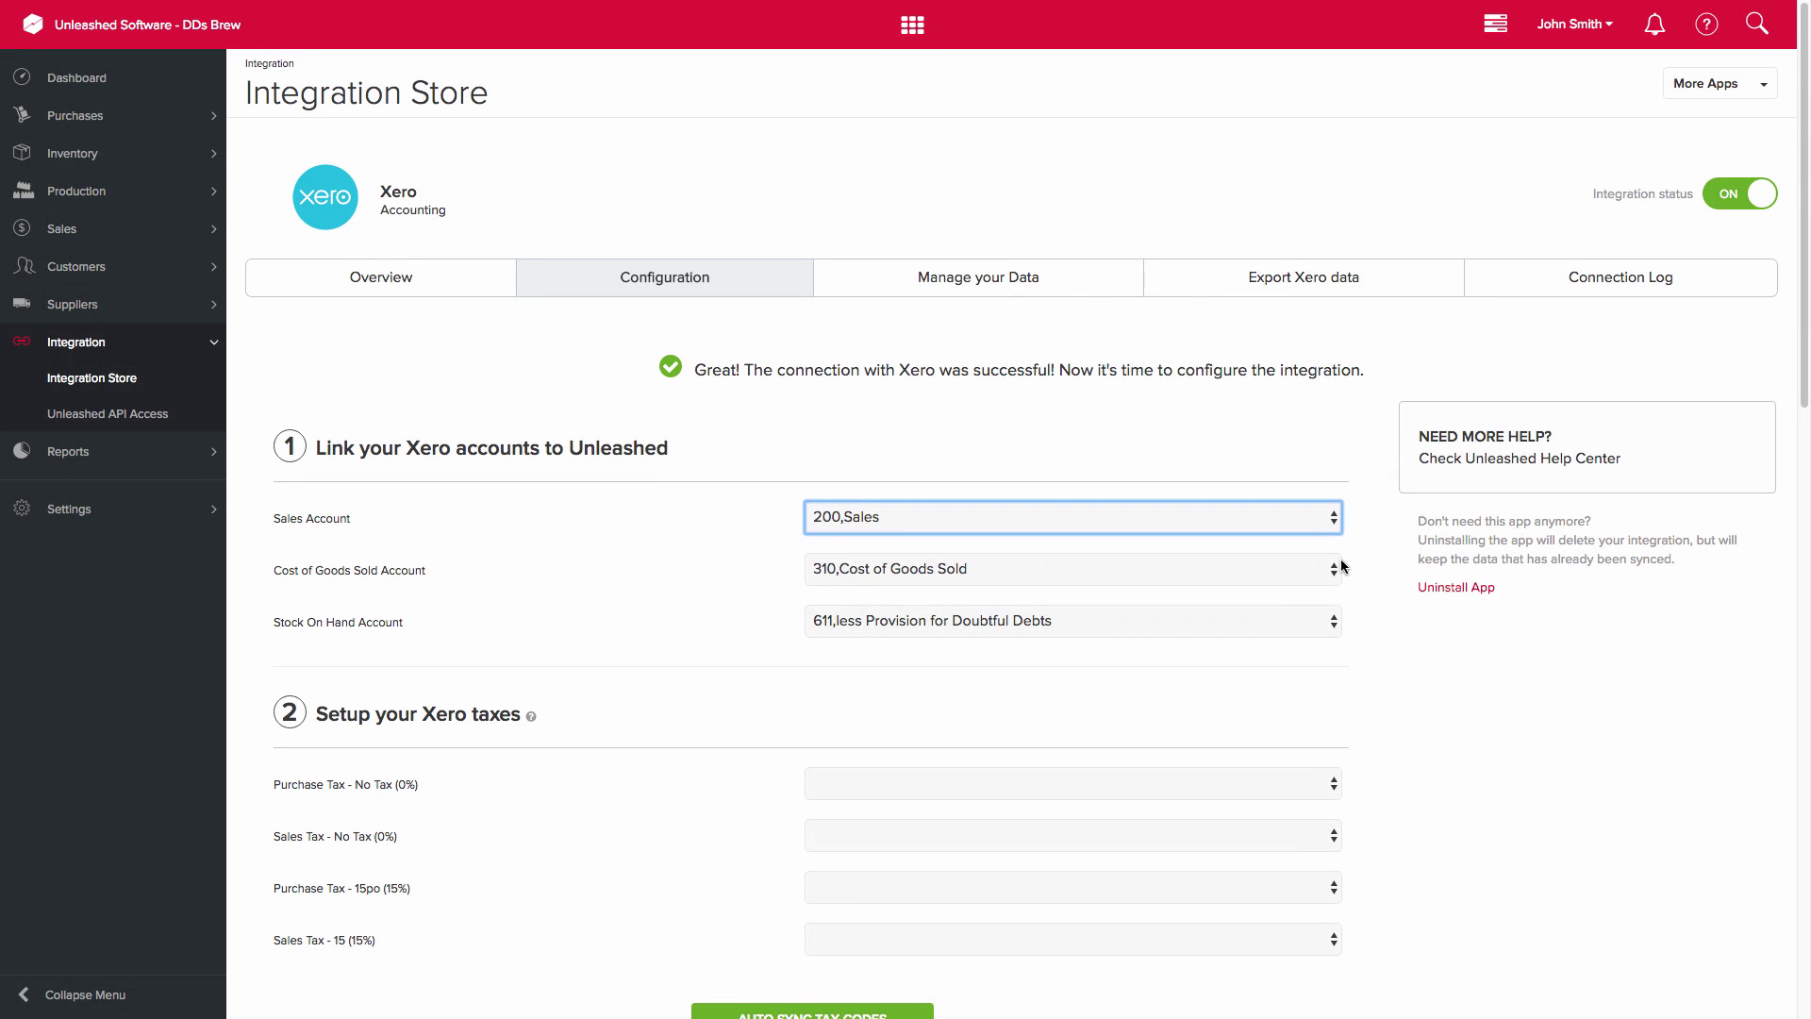
- Change Cost of Goods Sold from 310 to 300,Purchases and Stock On Hand from 611 to 620,Prepayments
left_click(1334, 571)
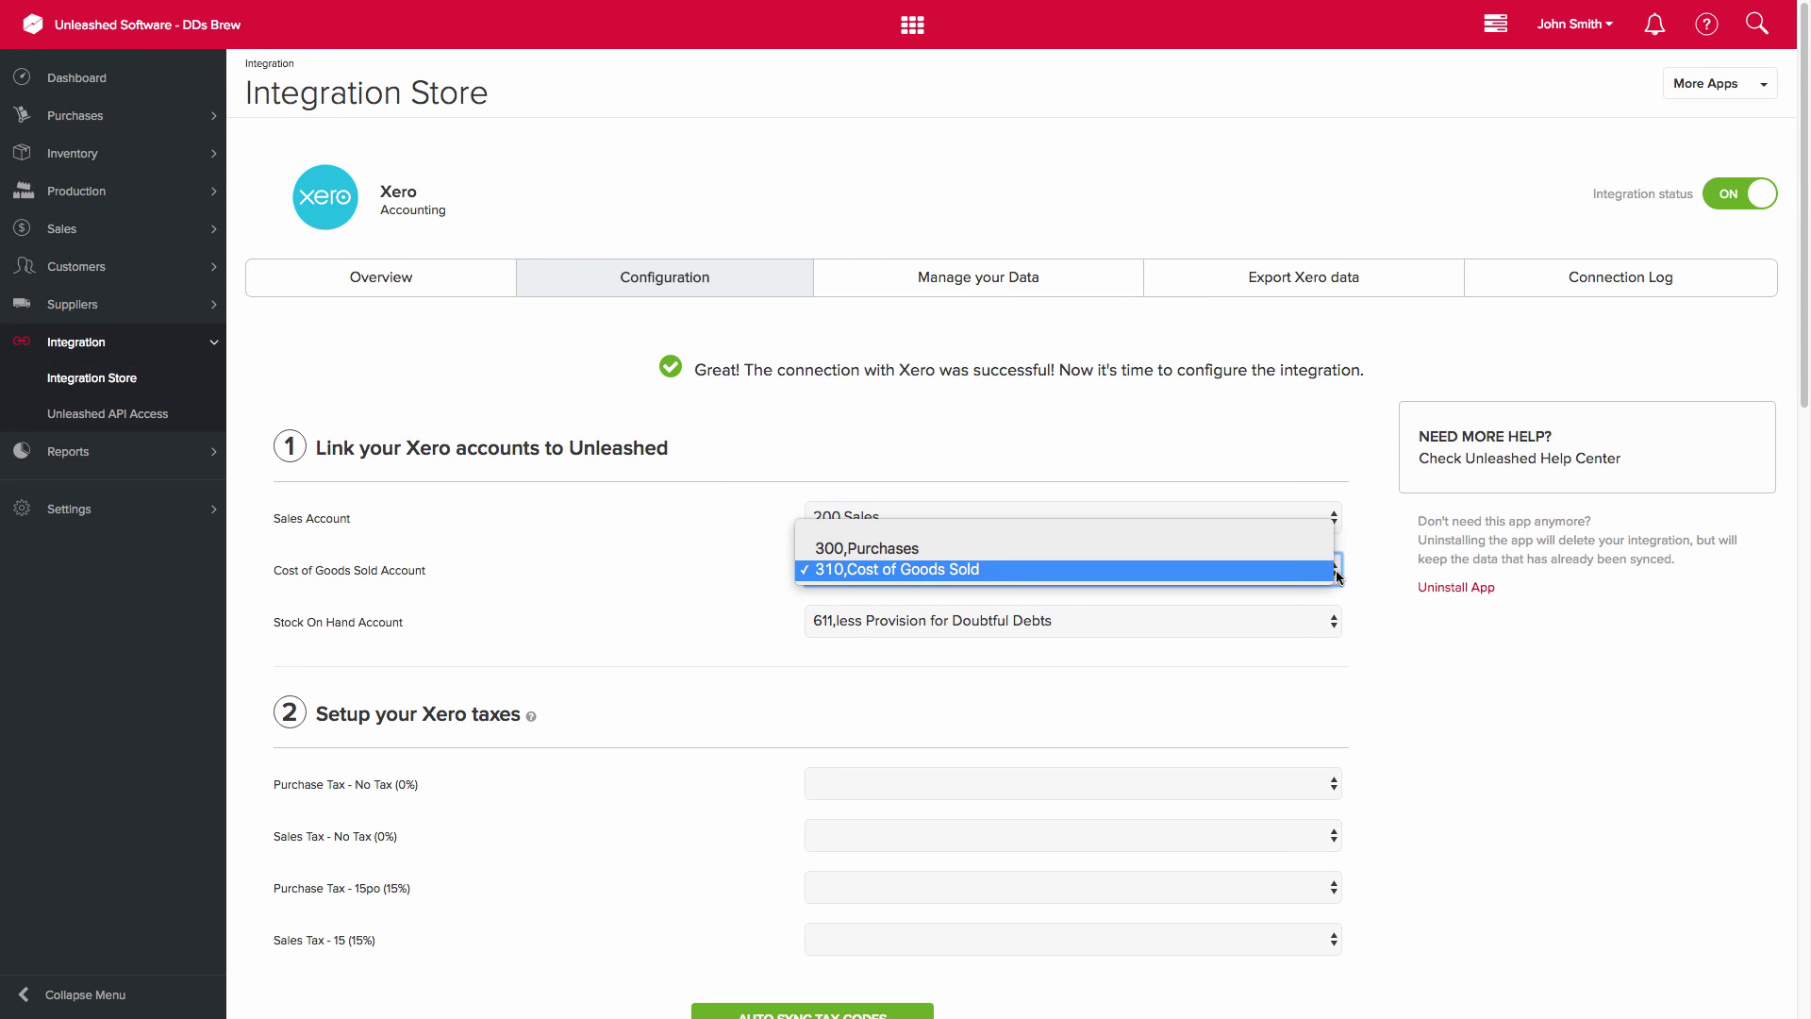
left_click(1274, 550)
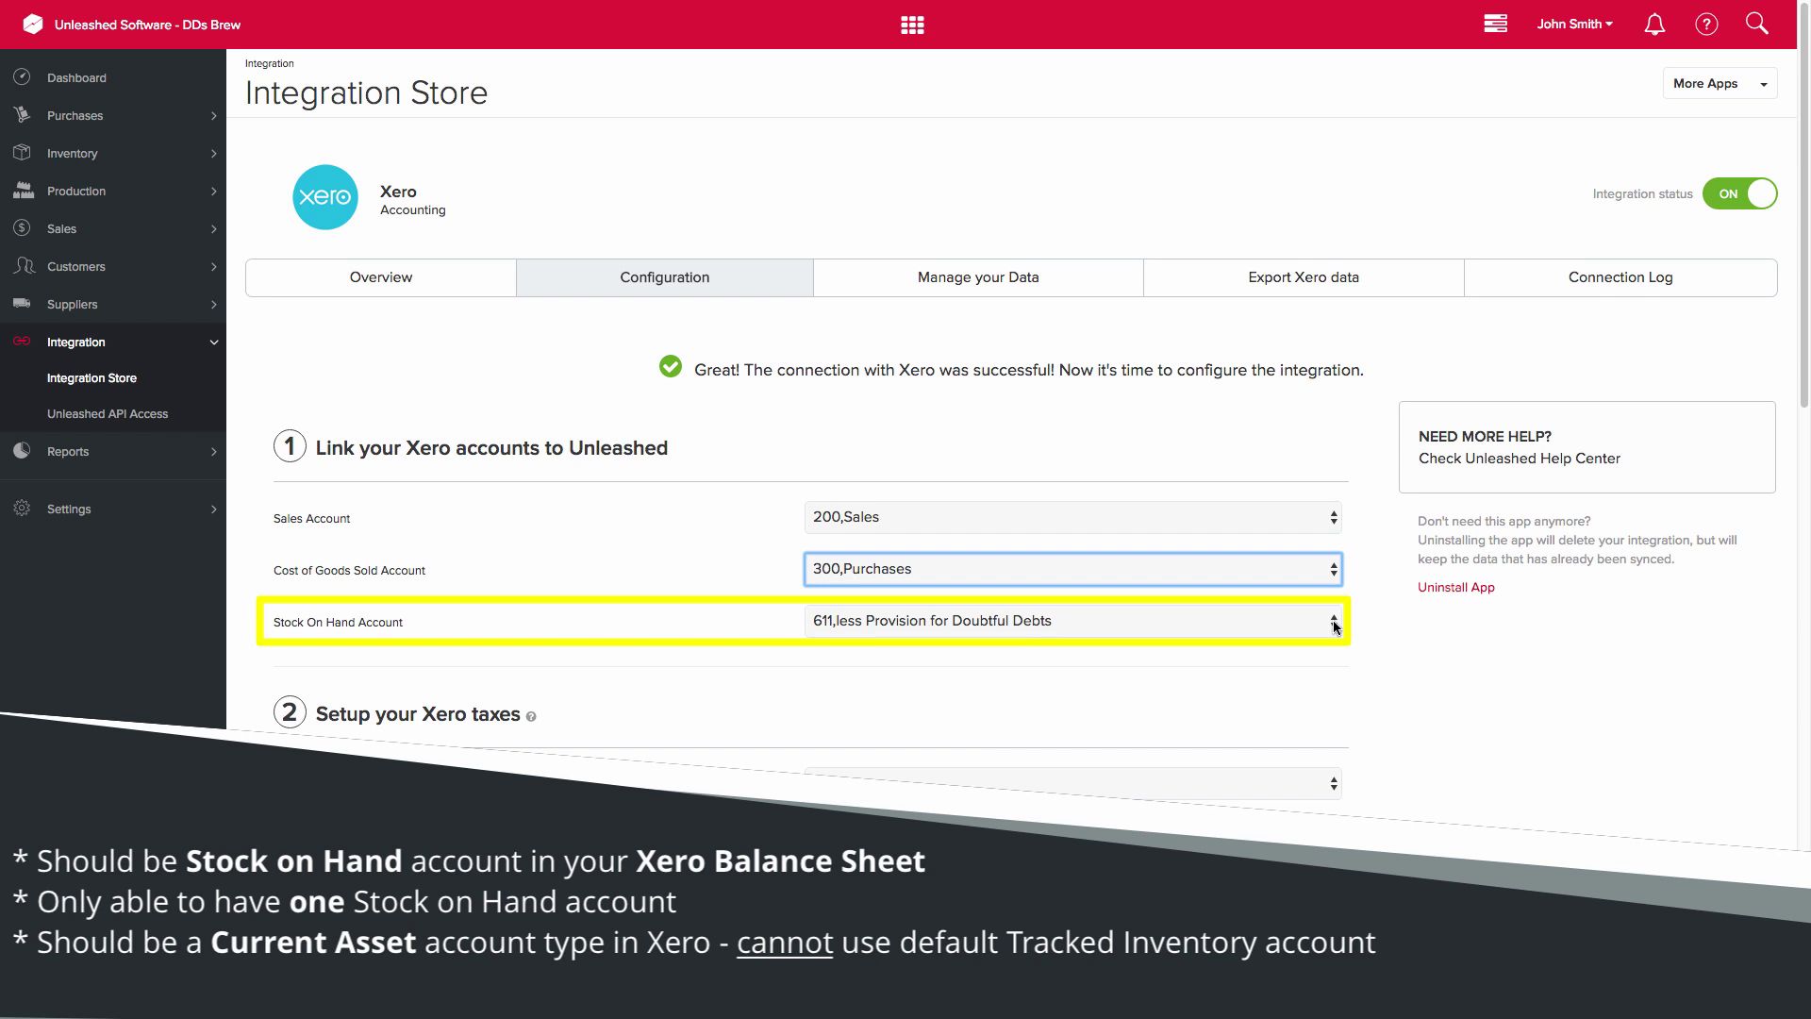
left_click(1332, 619)
left_click(1333, 620)
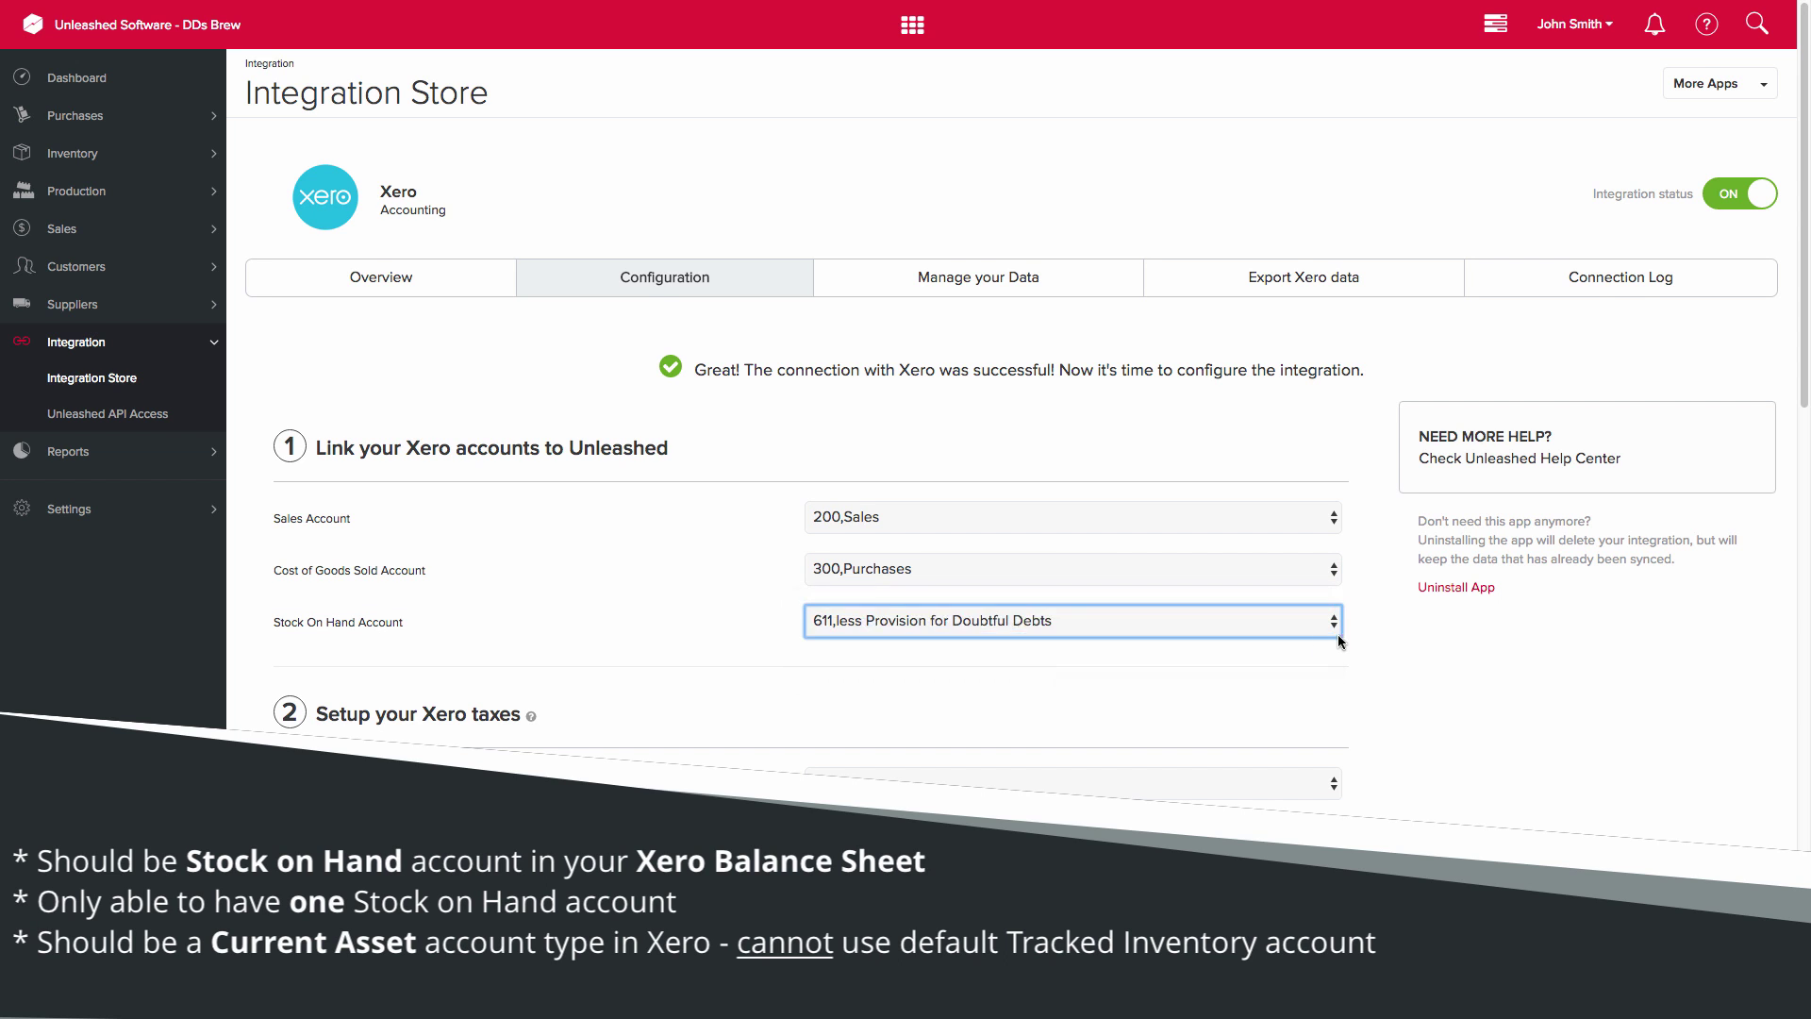
key("Down")
- Map both No Tax rows to No GST, 15po to INPUT2, 15 to OUTPUT2, then auto-sync tax codes
scroll(1371, 636, "down", 1)
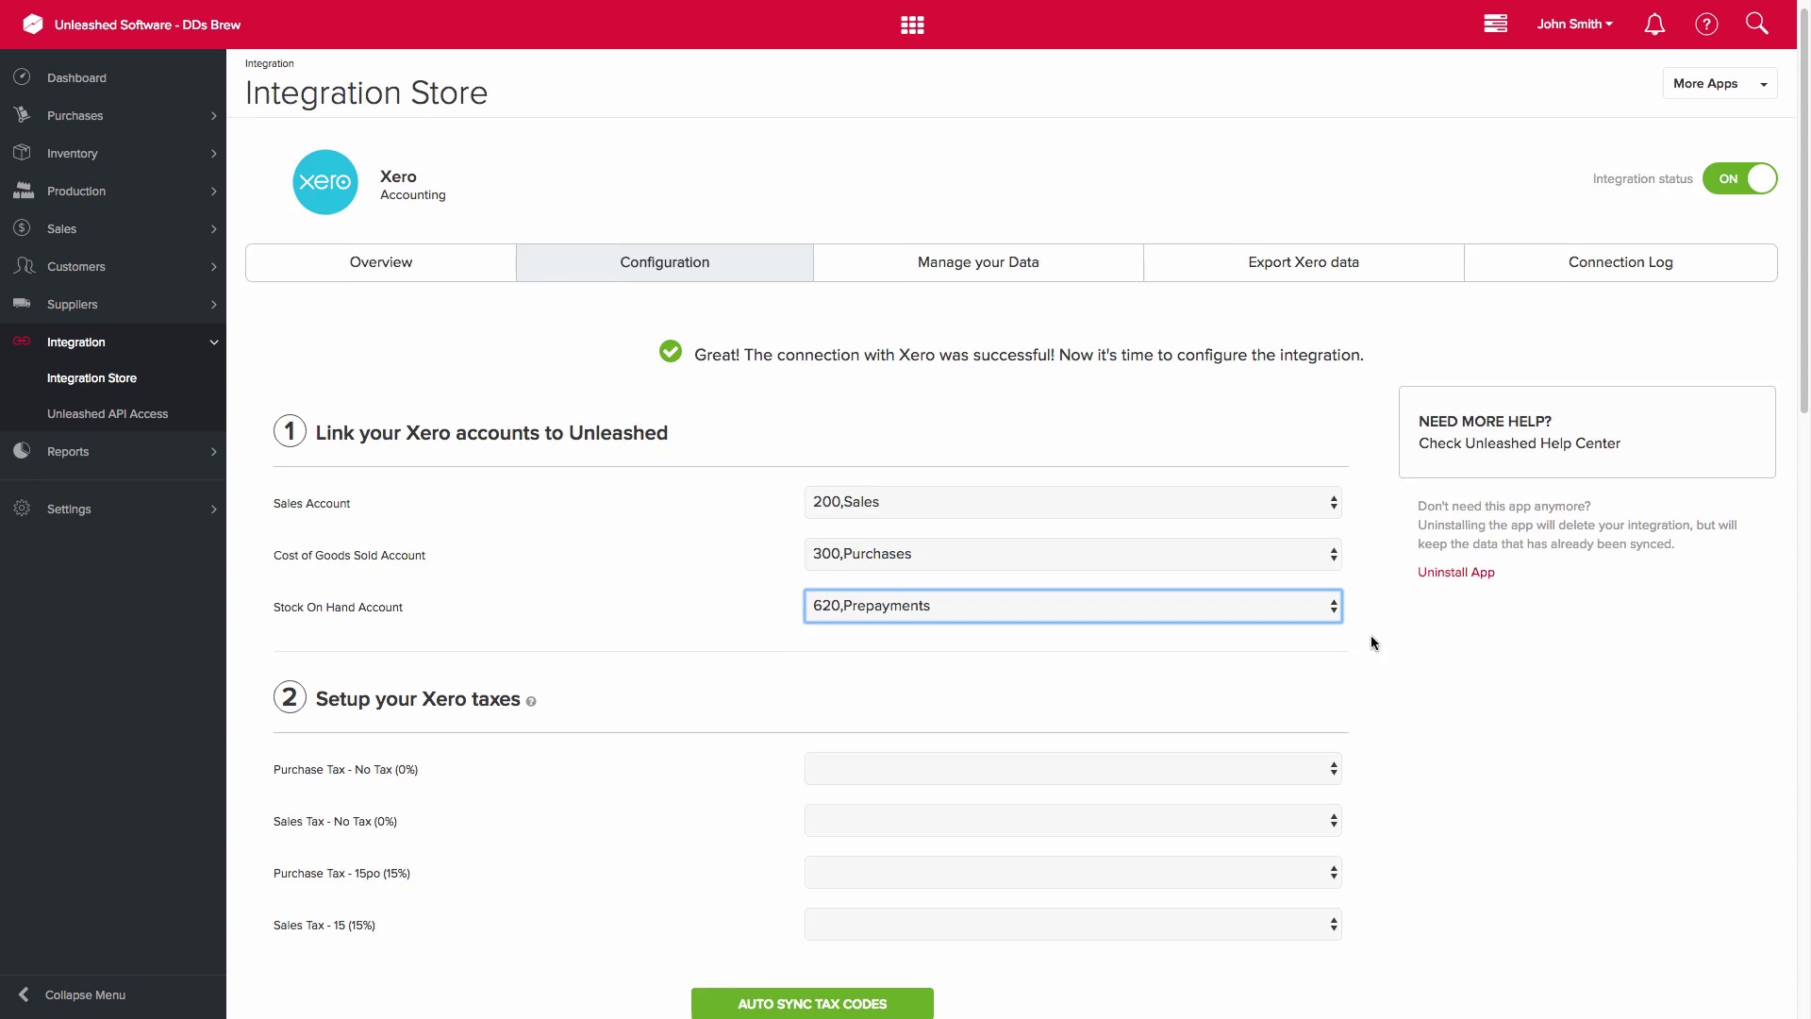
scroll(1372, 636, "down", 3)
left_click(1330, 466)
left_click(1326, 484)
left_click(1337, 518)
left_click(1328, 535)
left_click(1330, 569)
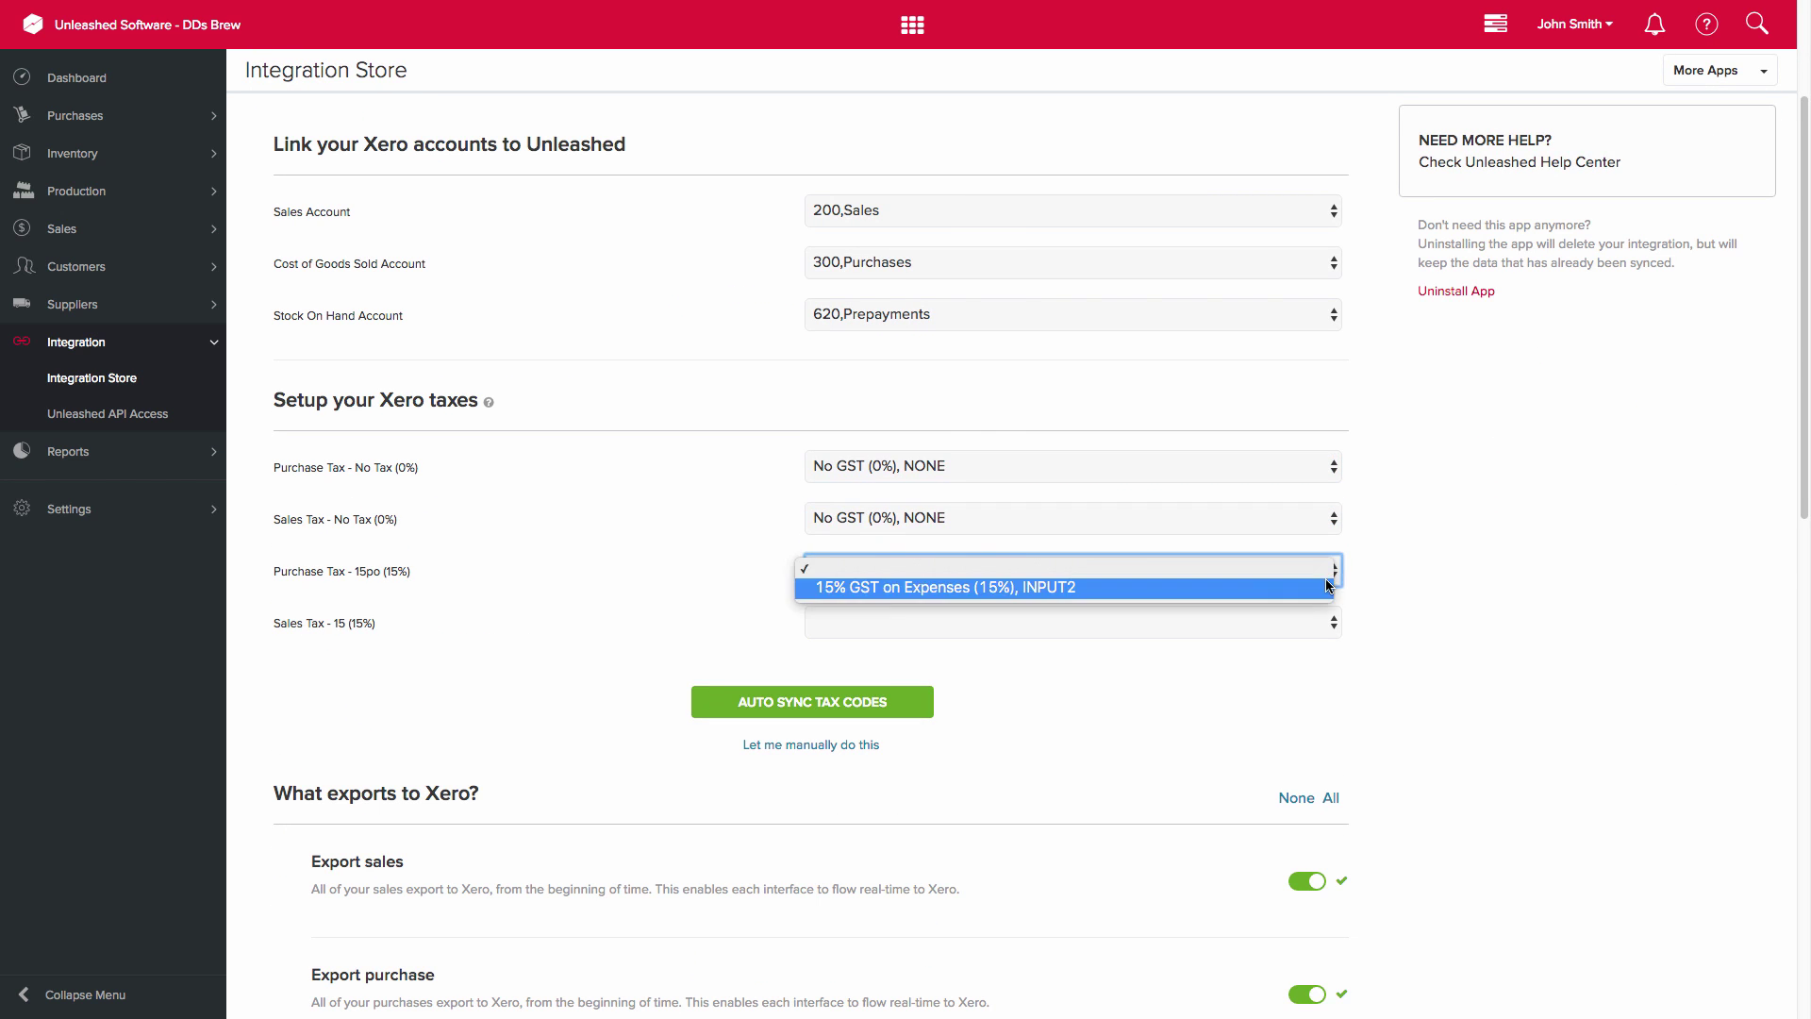
left_click(1328, 586)
left_click(1331, 623)
left_click(1314, 643)
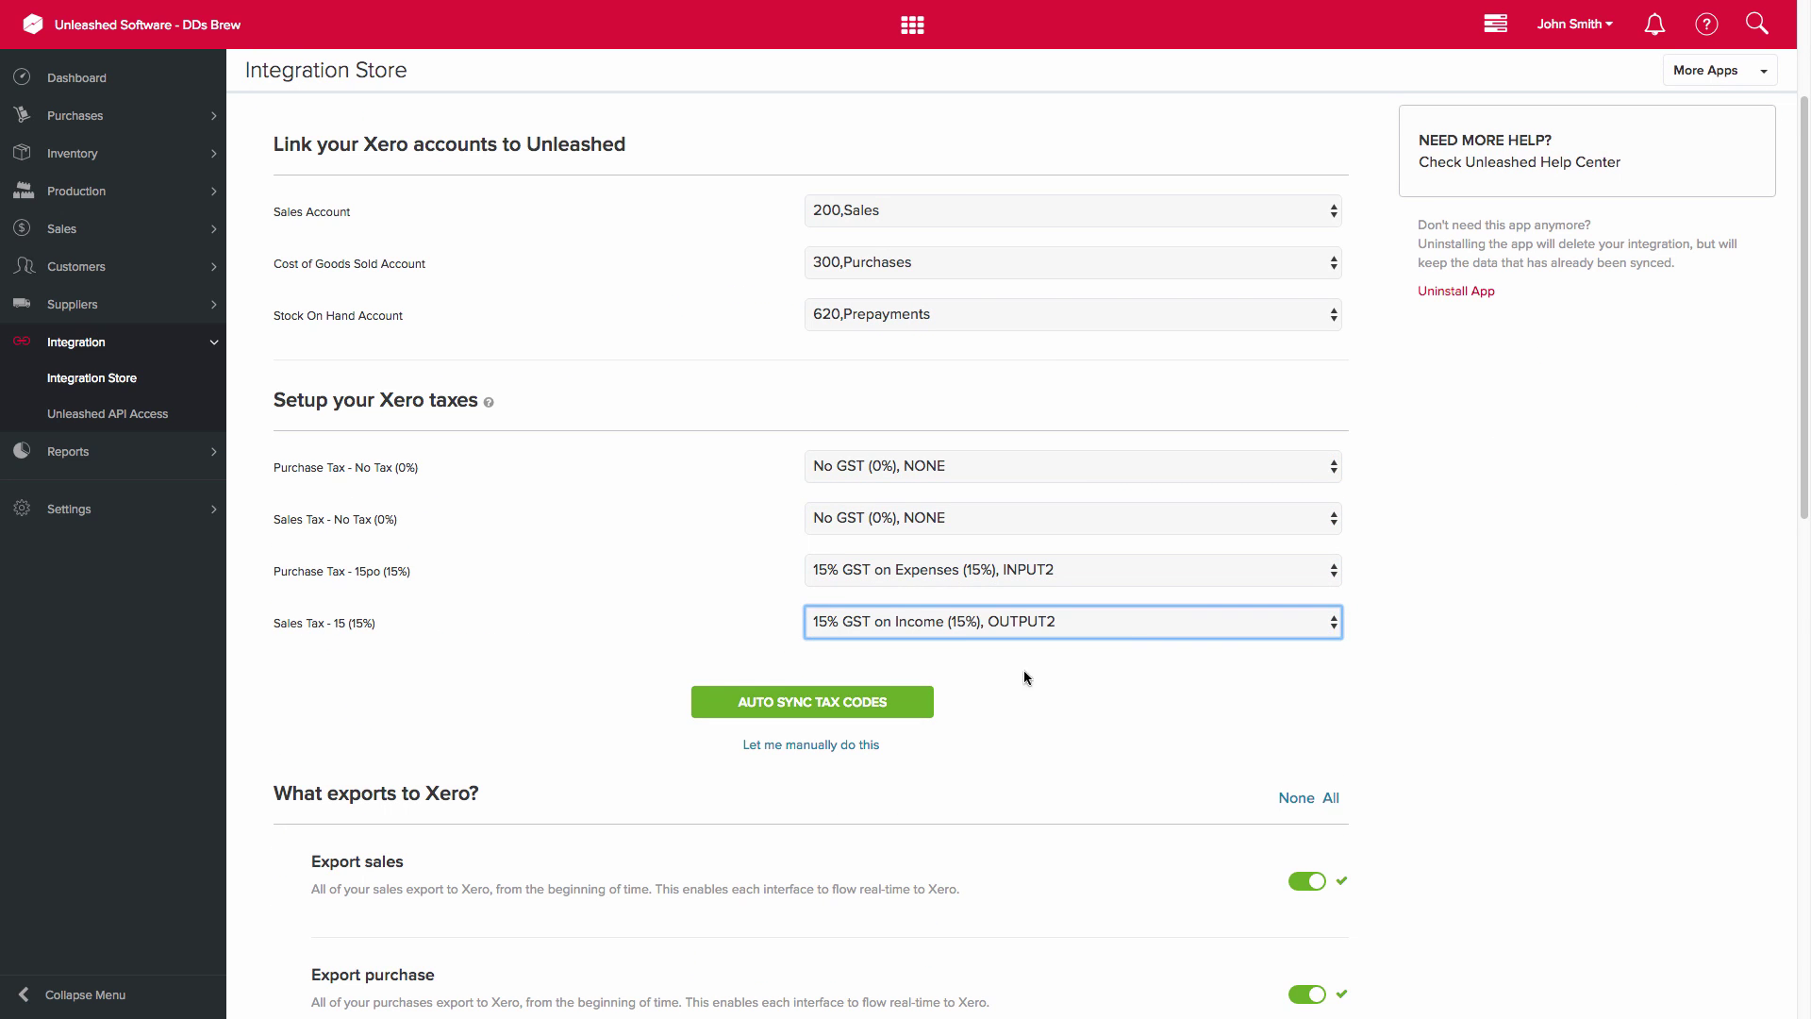
left_click(909, 712)
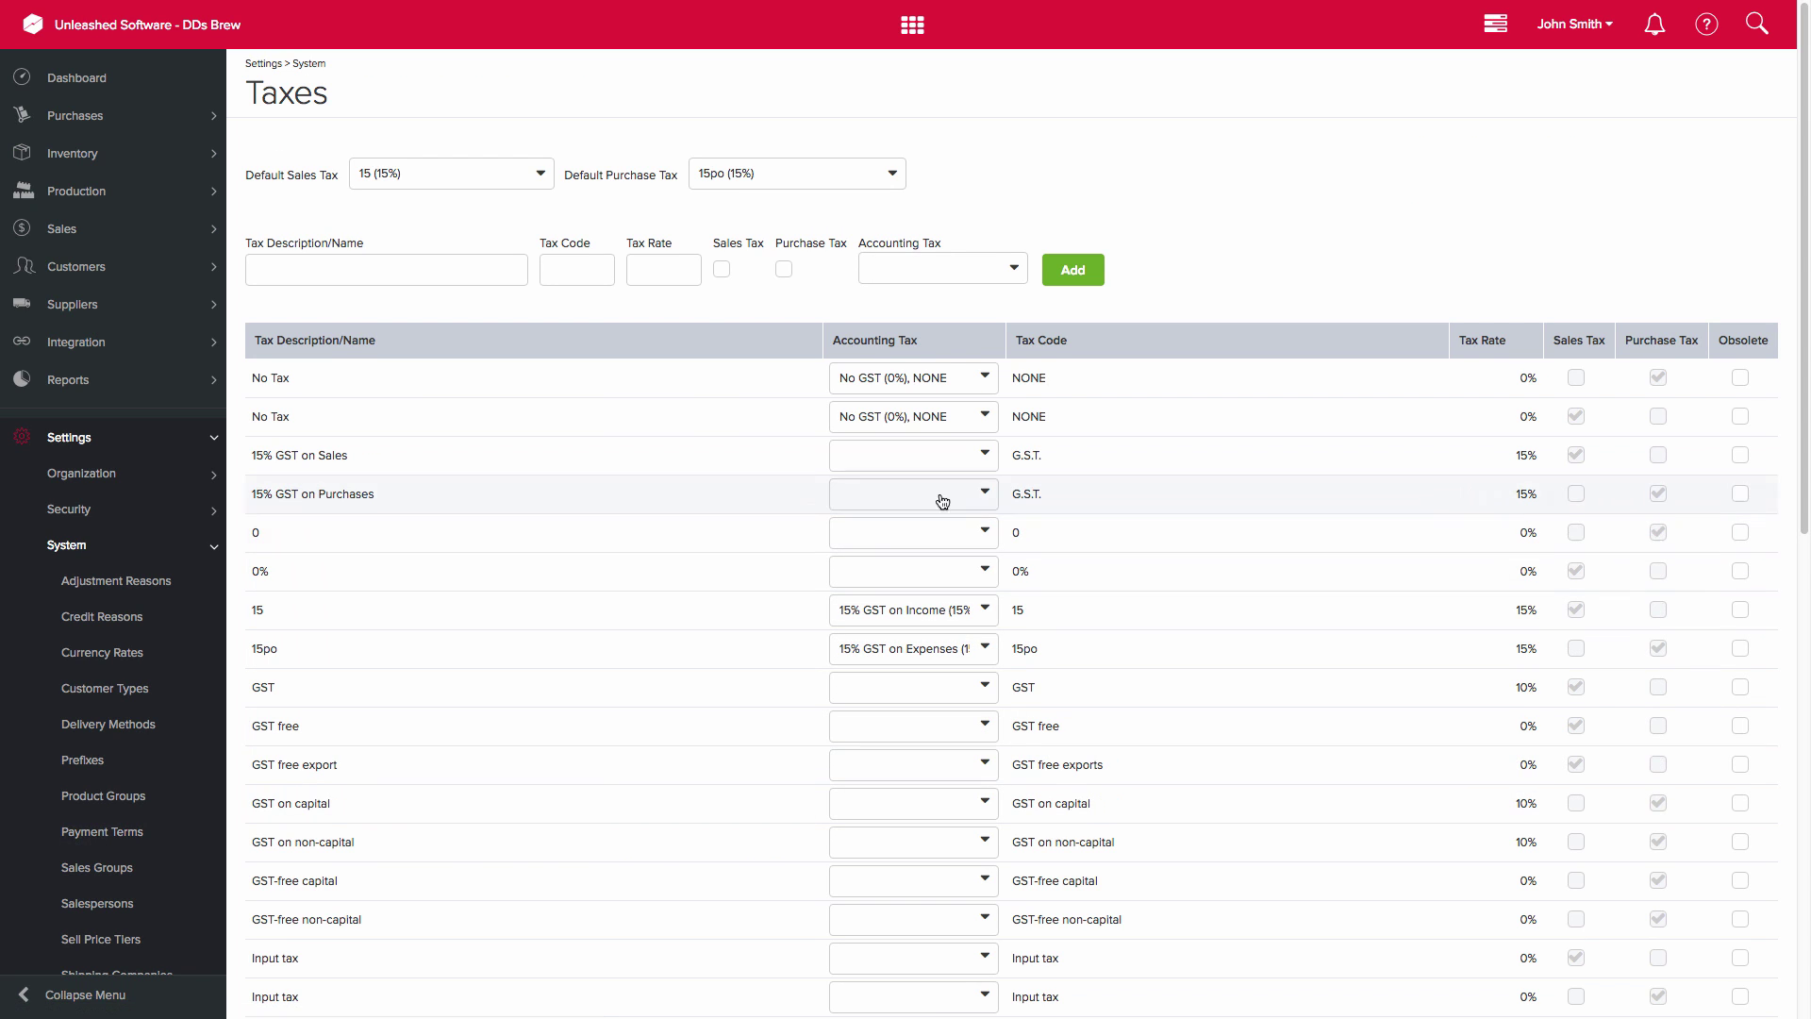
- Map 15% GST on Sales to GST on Income, Purchases to GST on Expenses, and 0 and 0% to No GST
left_click(981, 457)
left_click(988, 471)
left_click(986, 495)
left_click(986, 510)
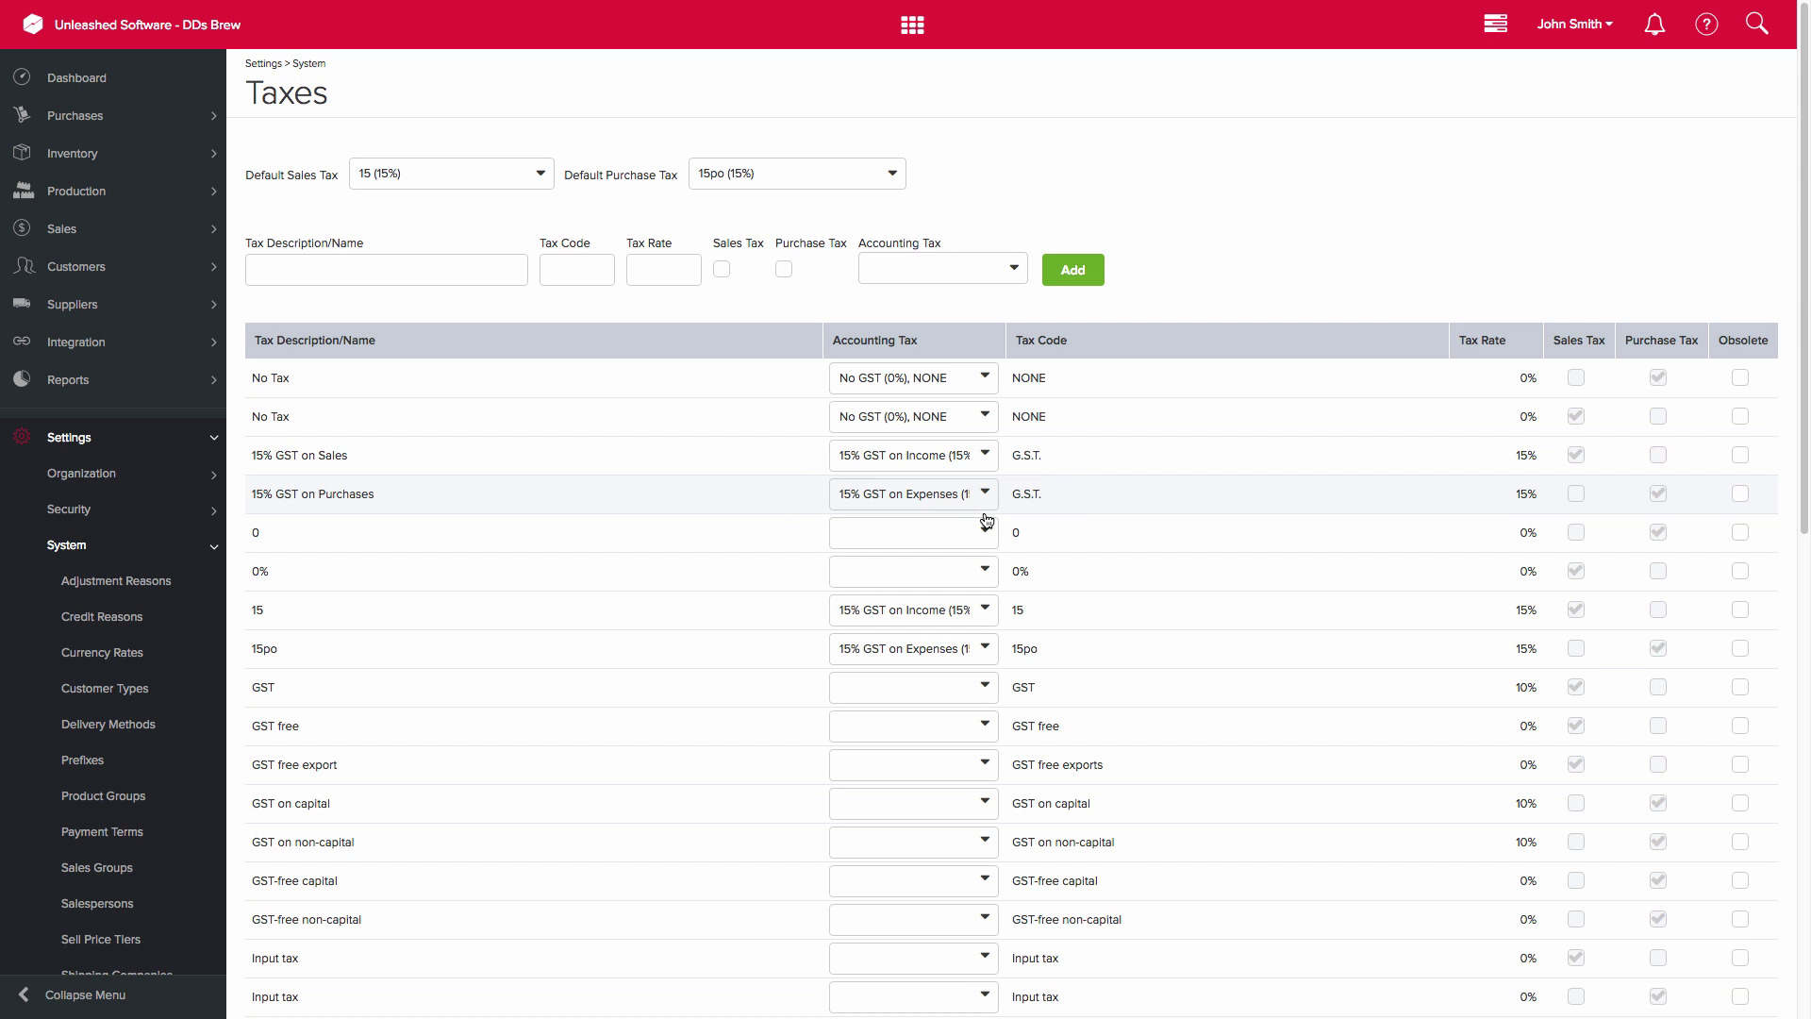
left_click(986, 530)
left_click(986, 550)
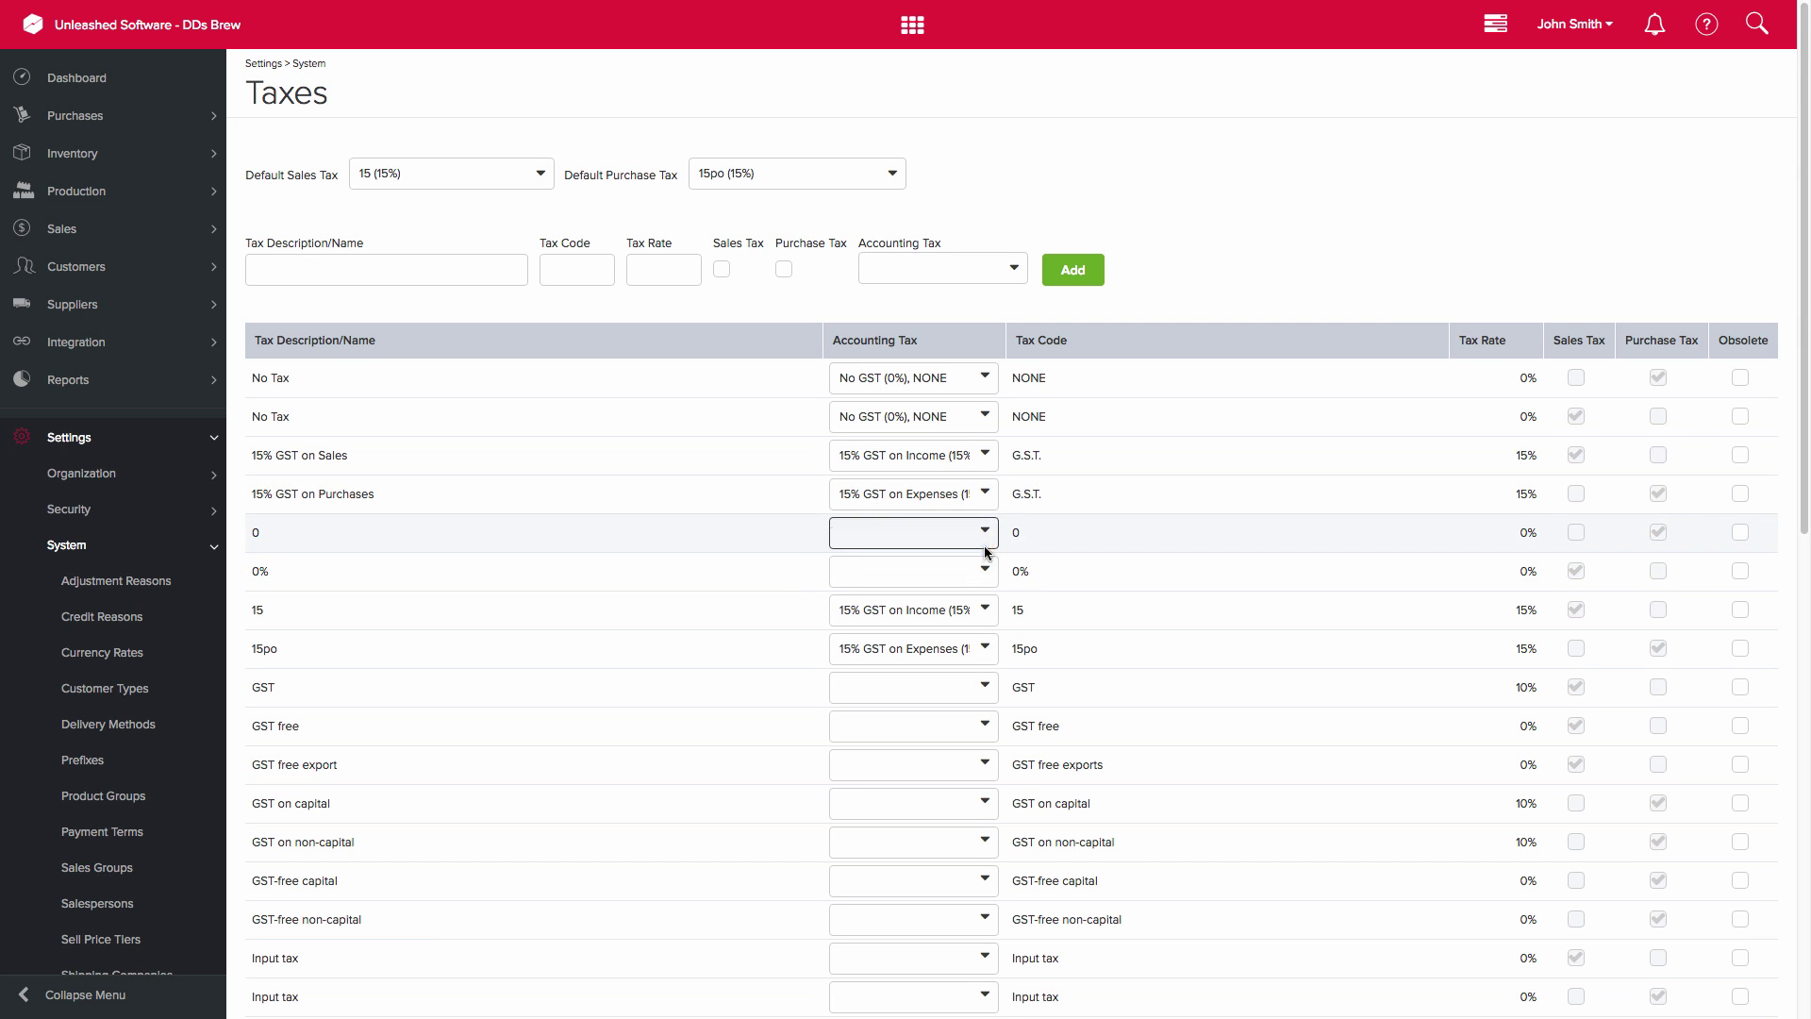
left_click(987, 573)
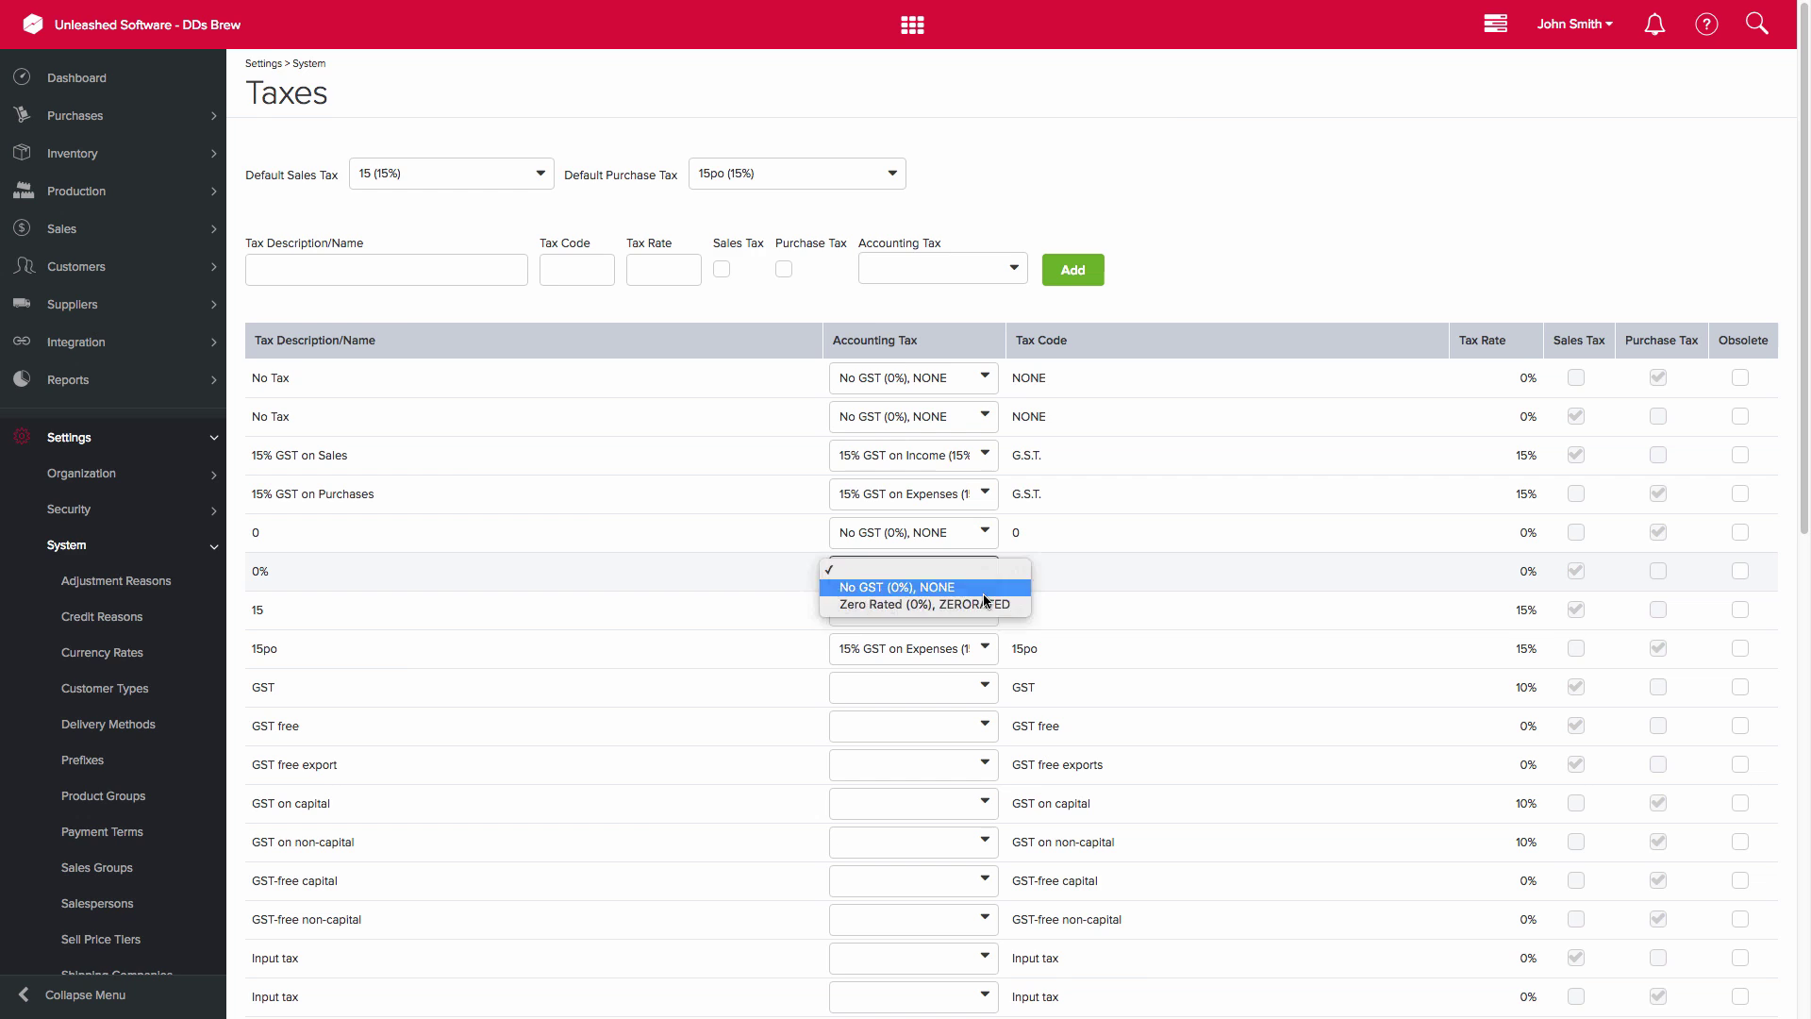
left_click(987, 590)
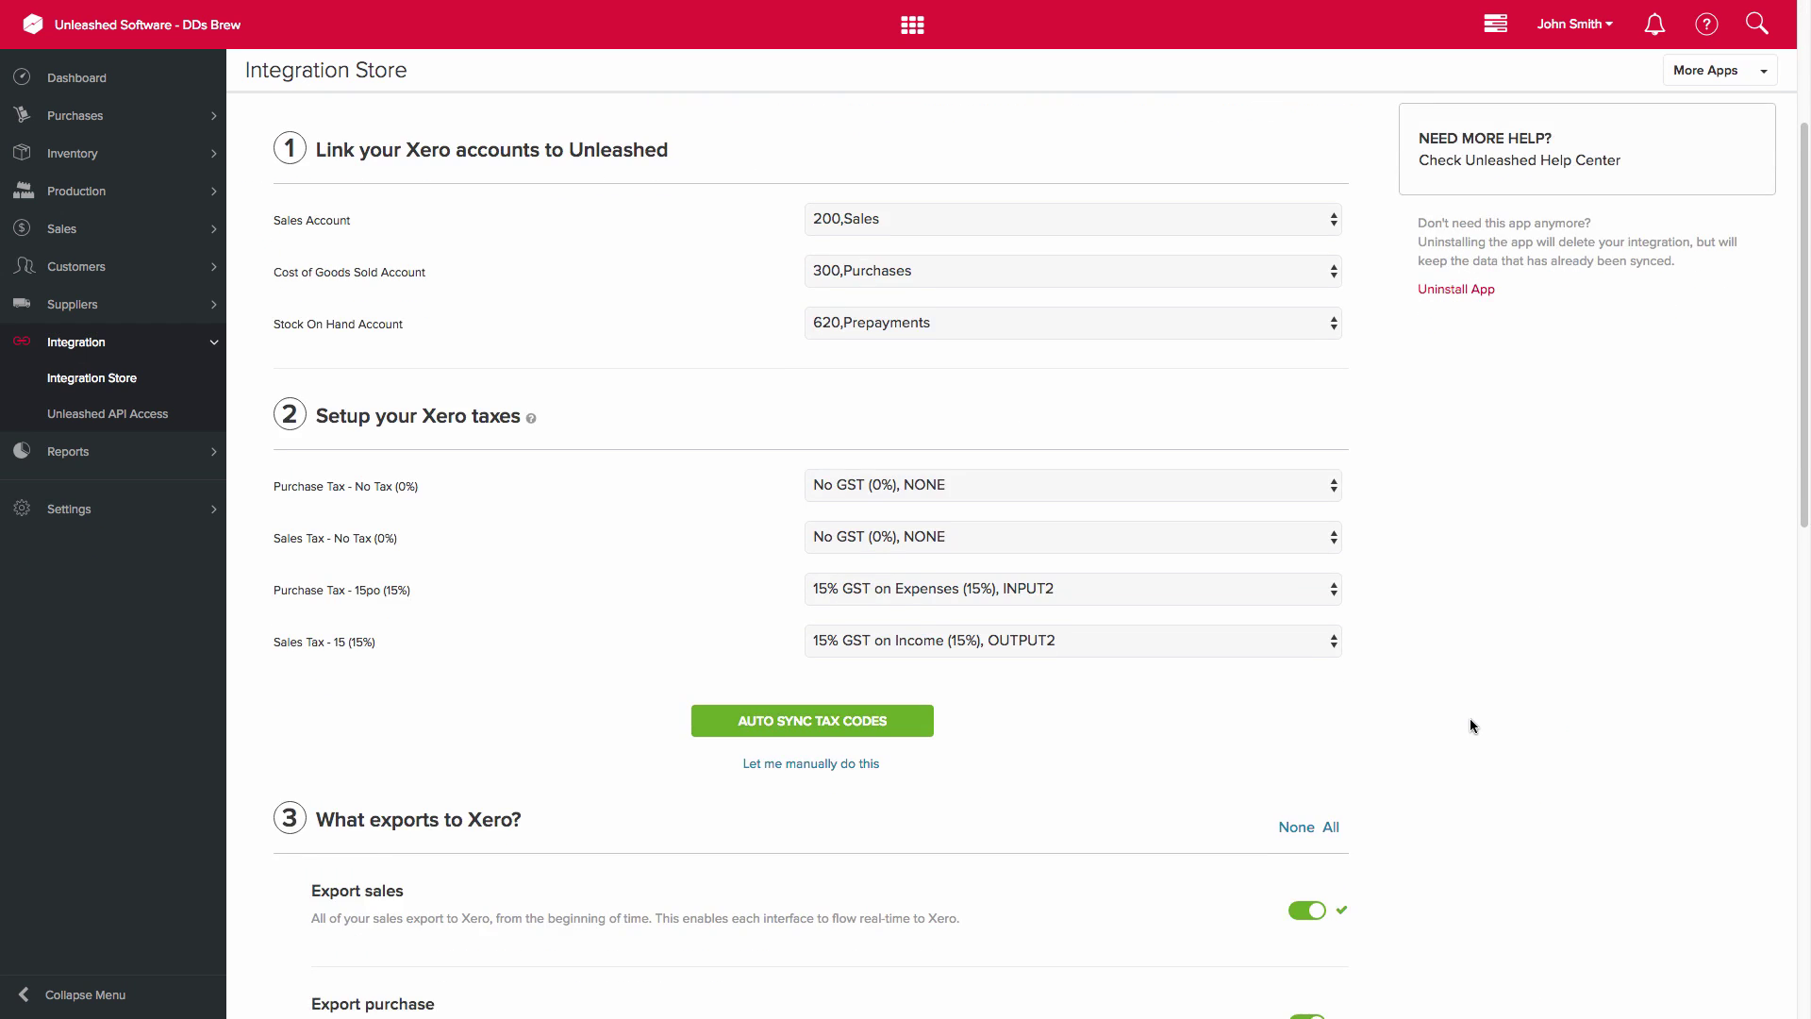
scroll(1469, 717, "down", 7)
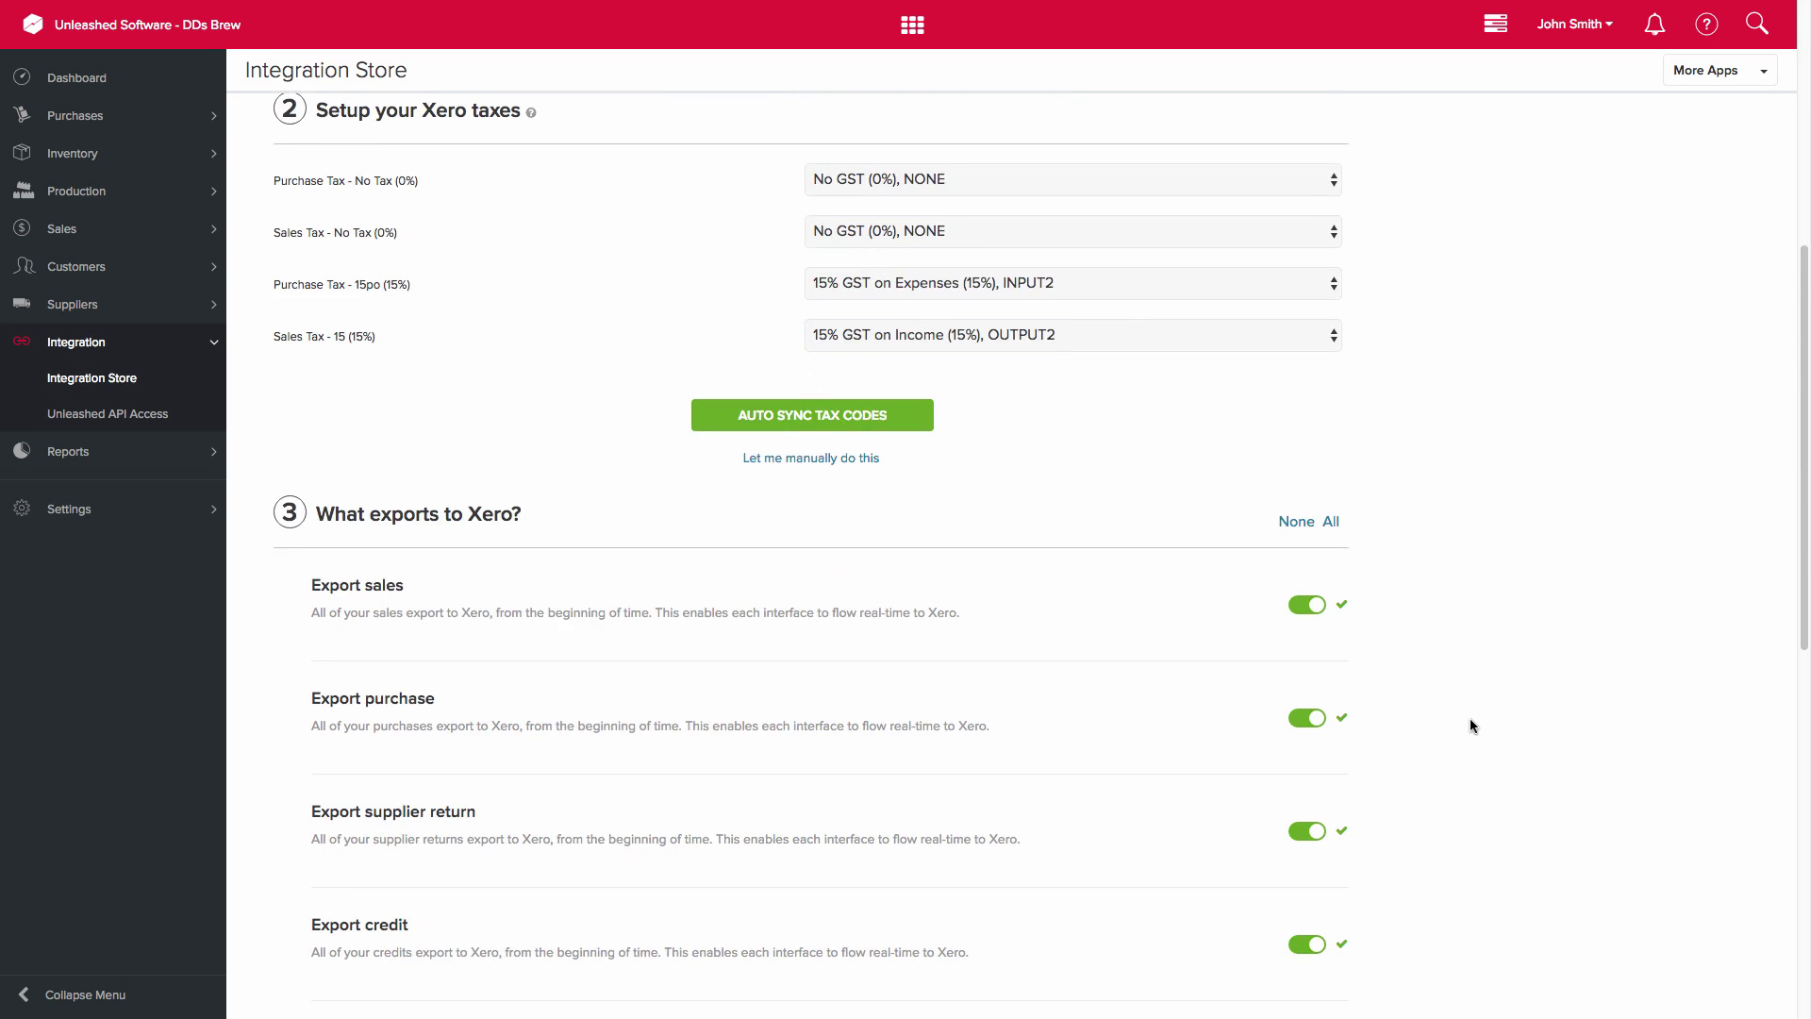
scroll(1470, 722, "down", 1)
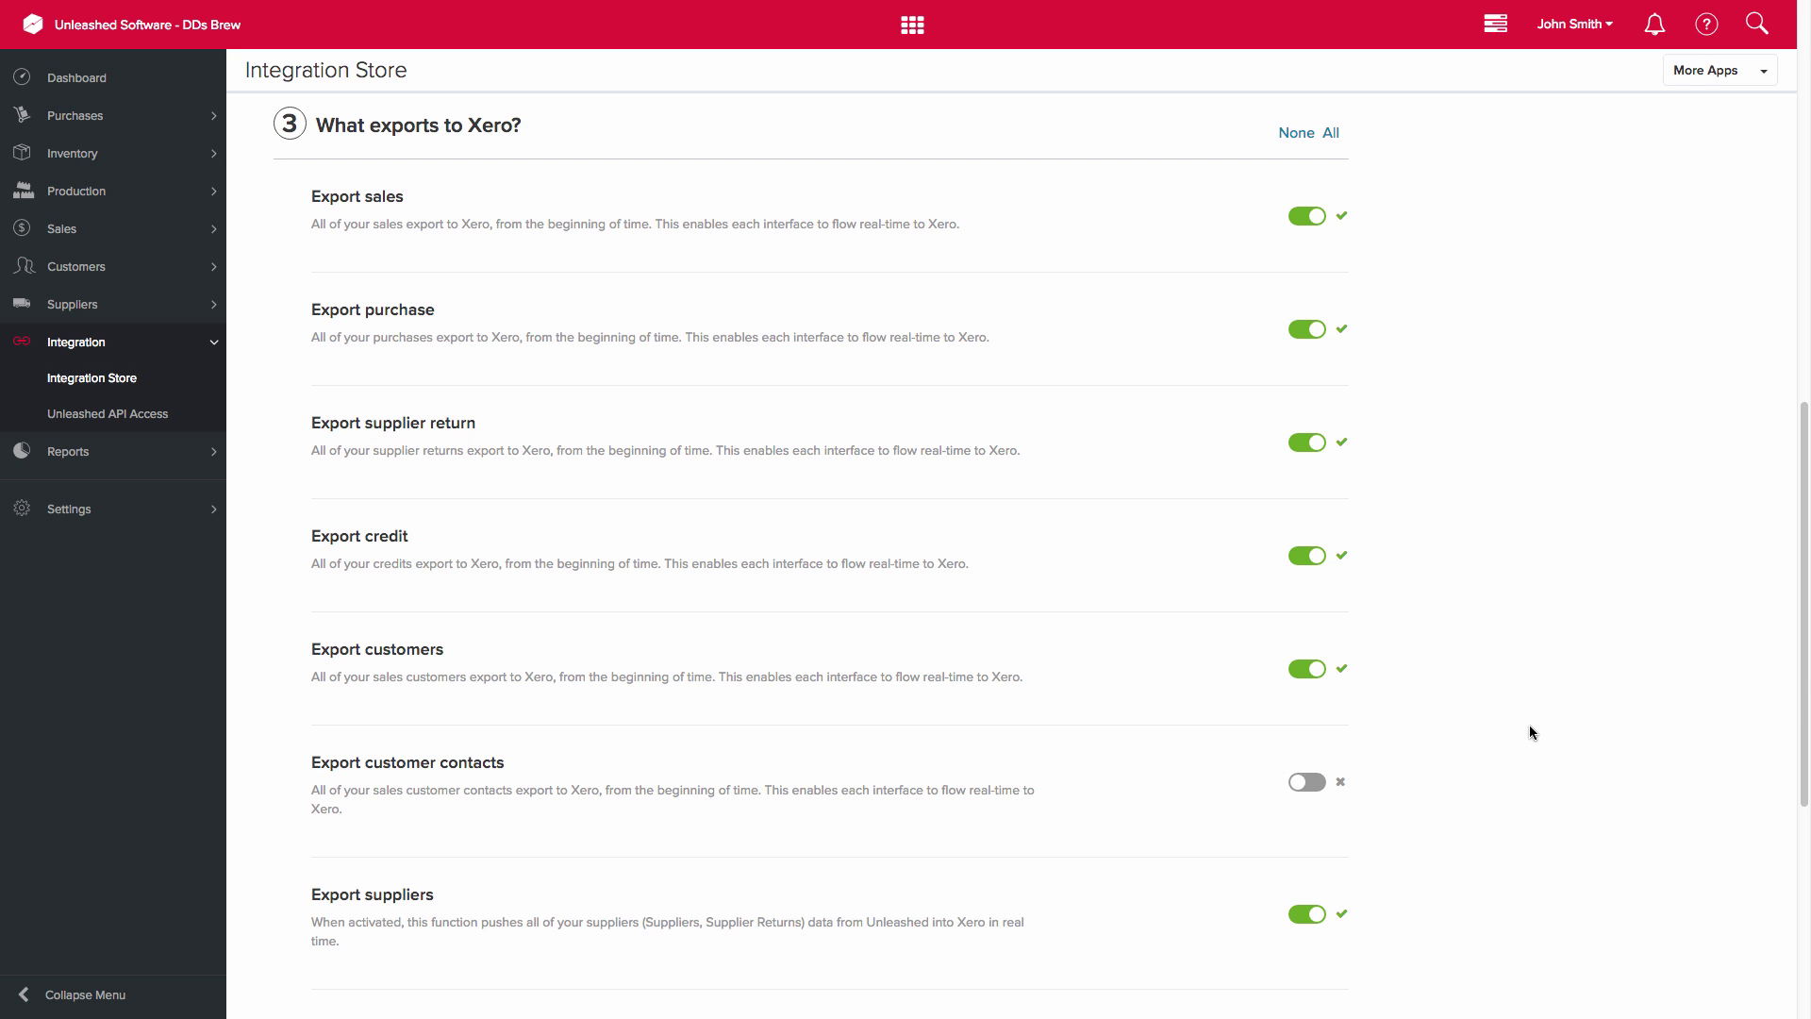
scroll(1529, 726, "down", 3)
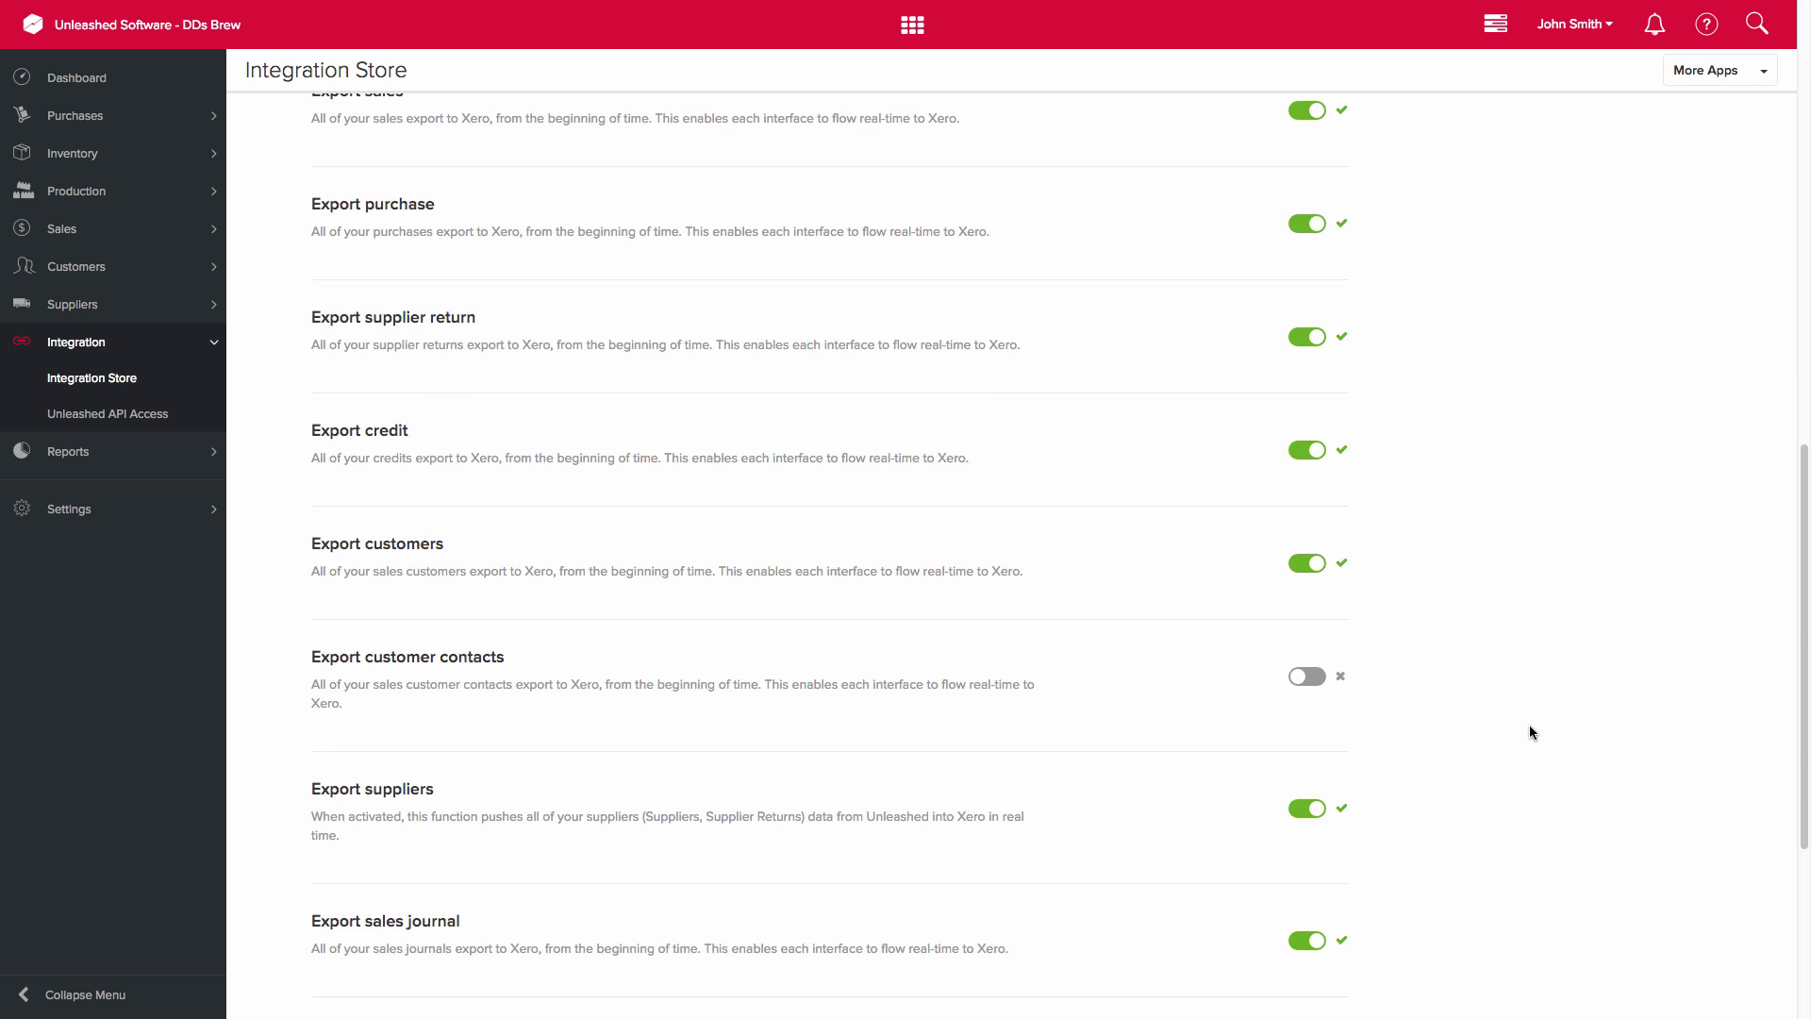
scroll(1530, 732, "down", 5)
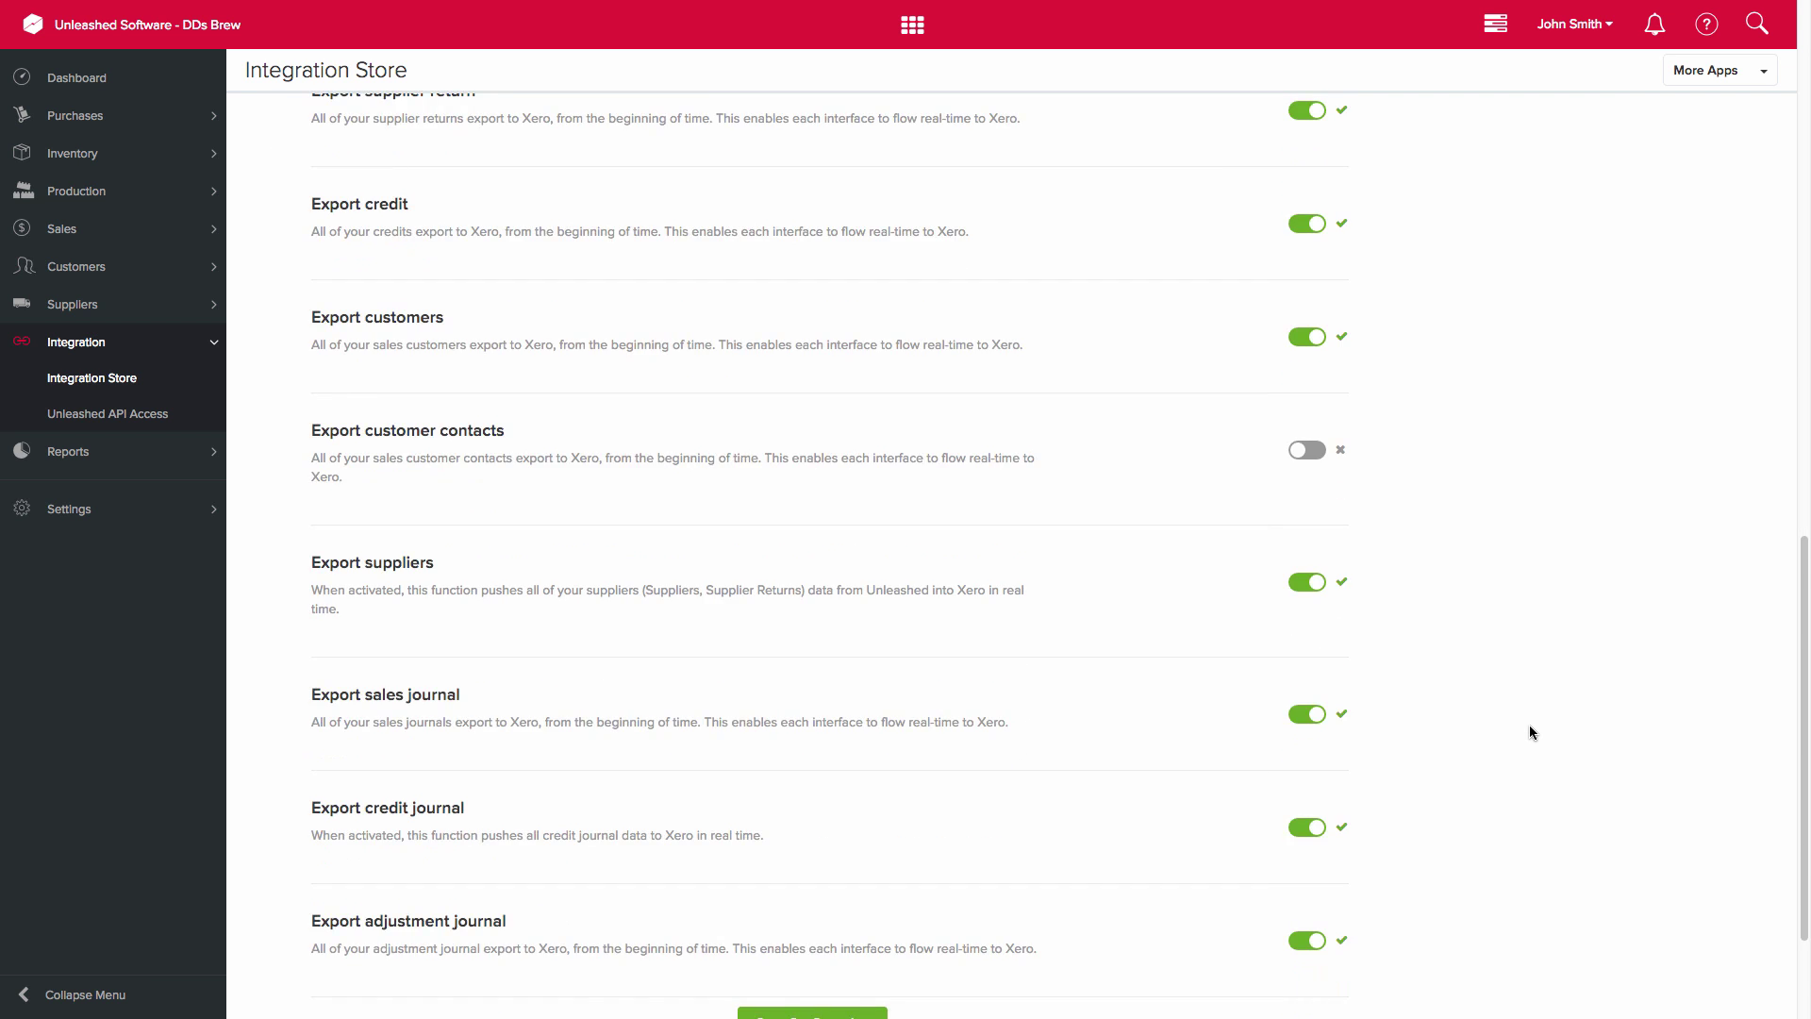
scroll(1530, 732, "down", 1)
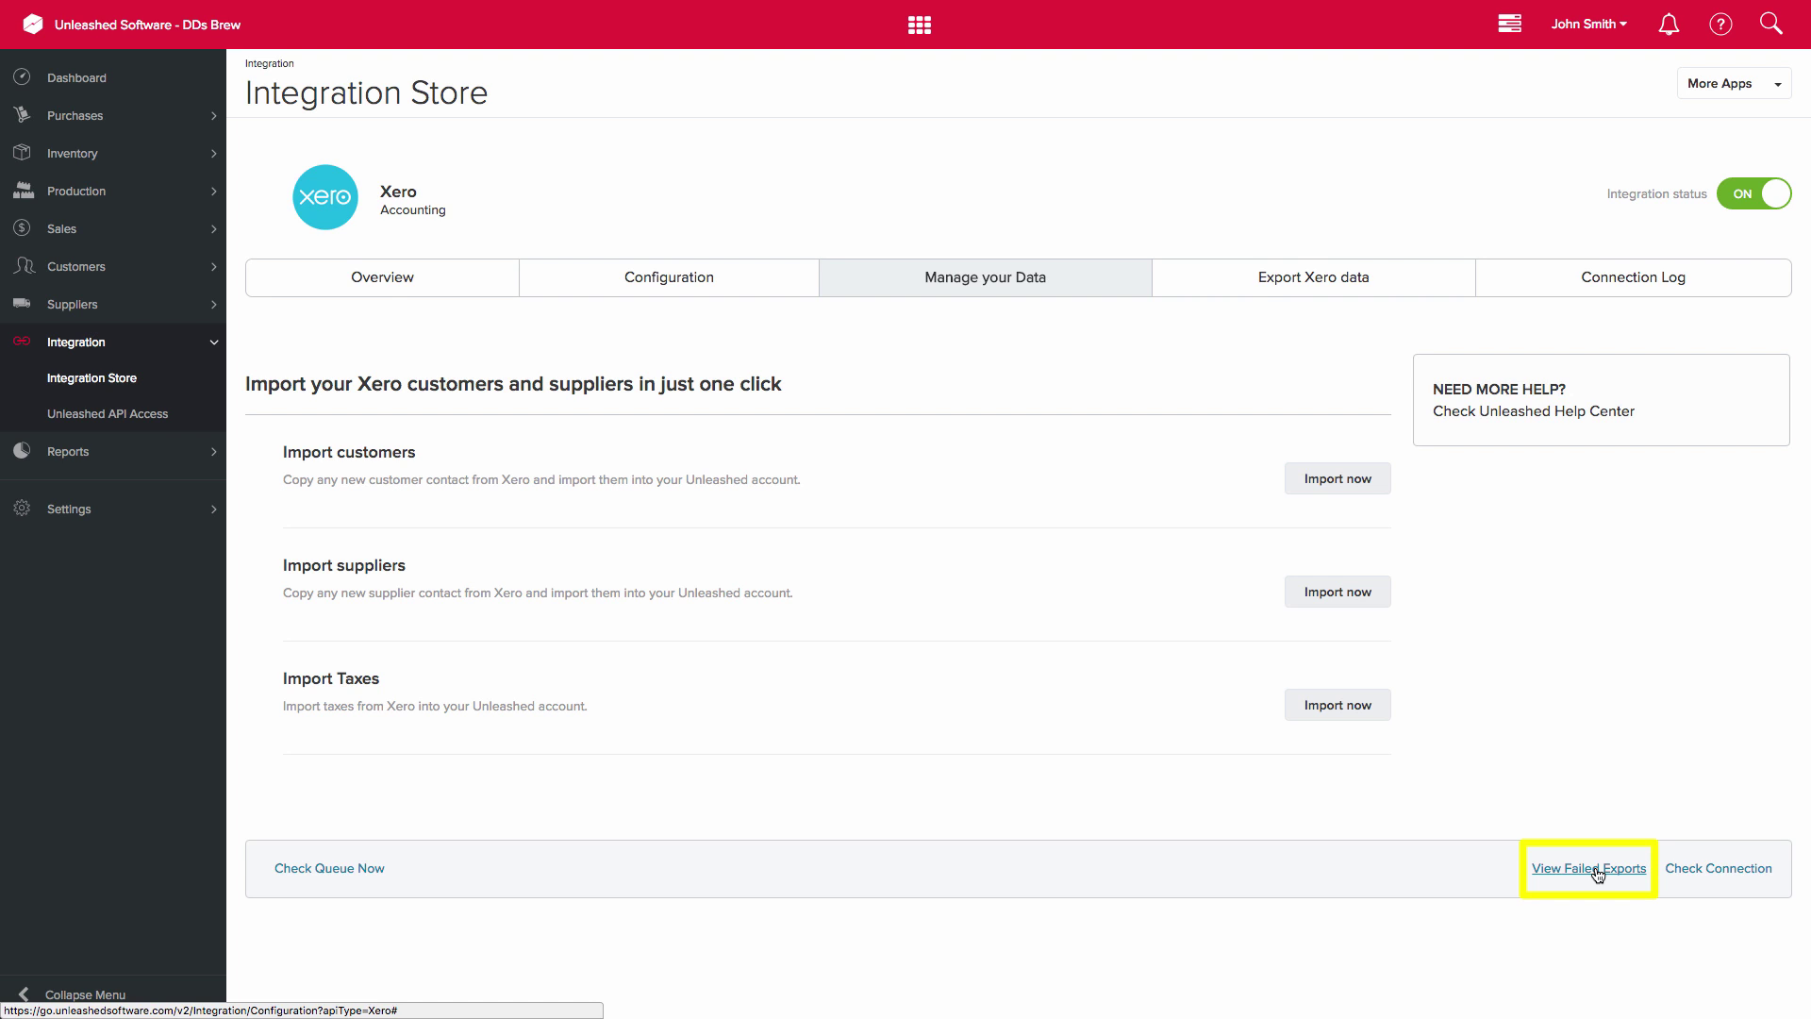
- View the list of exports that failed to reach Xero
left_click(1597, 869)
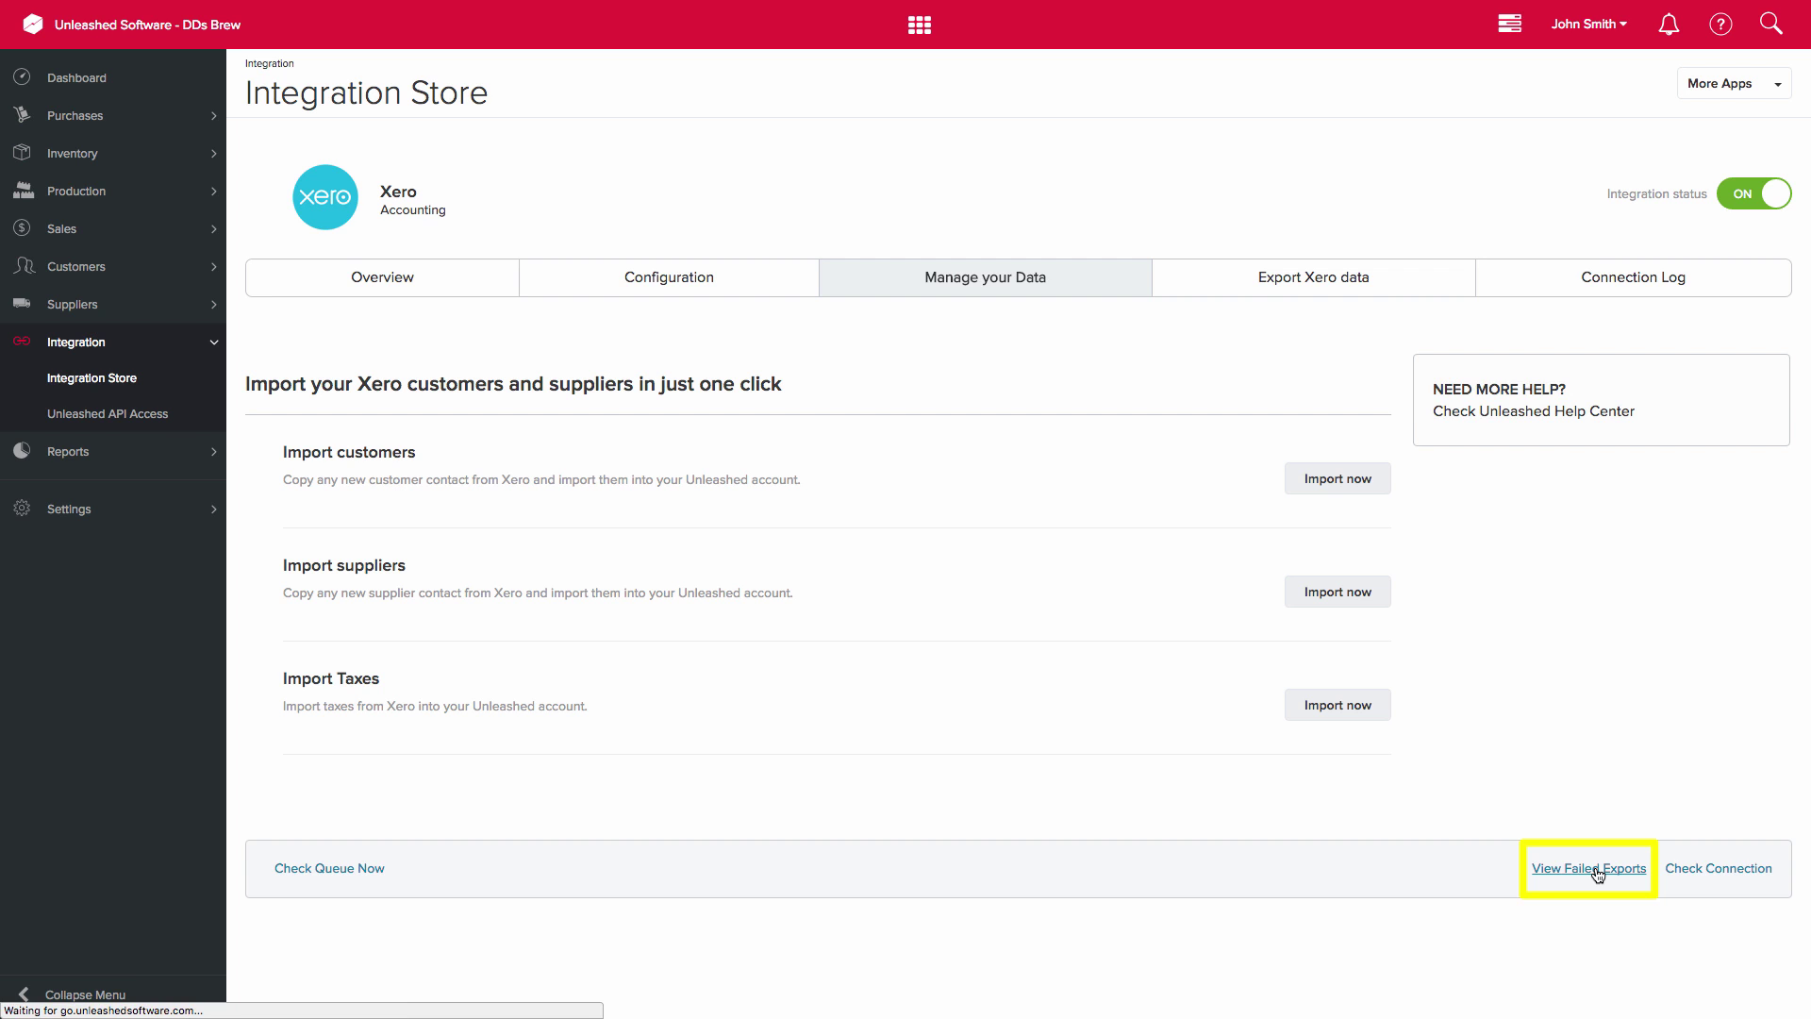